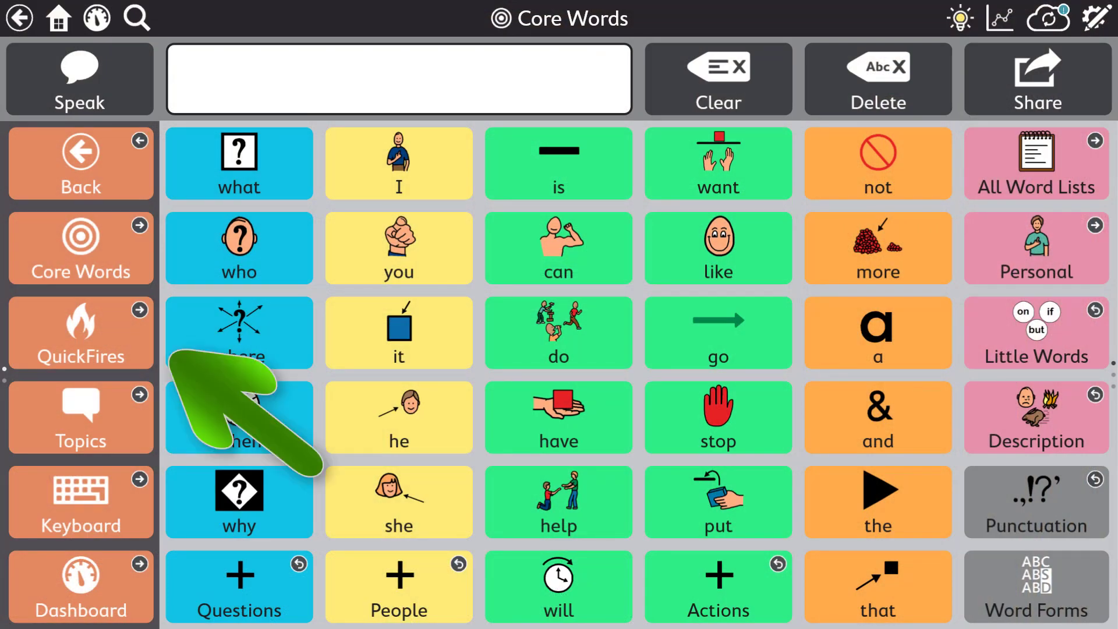
Step: View the QuickFires page and return to the Core Words page
click(81, 332)
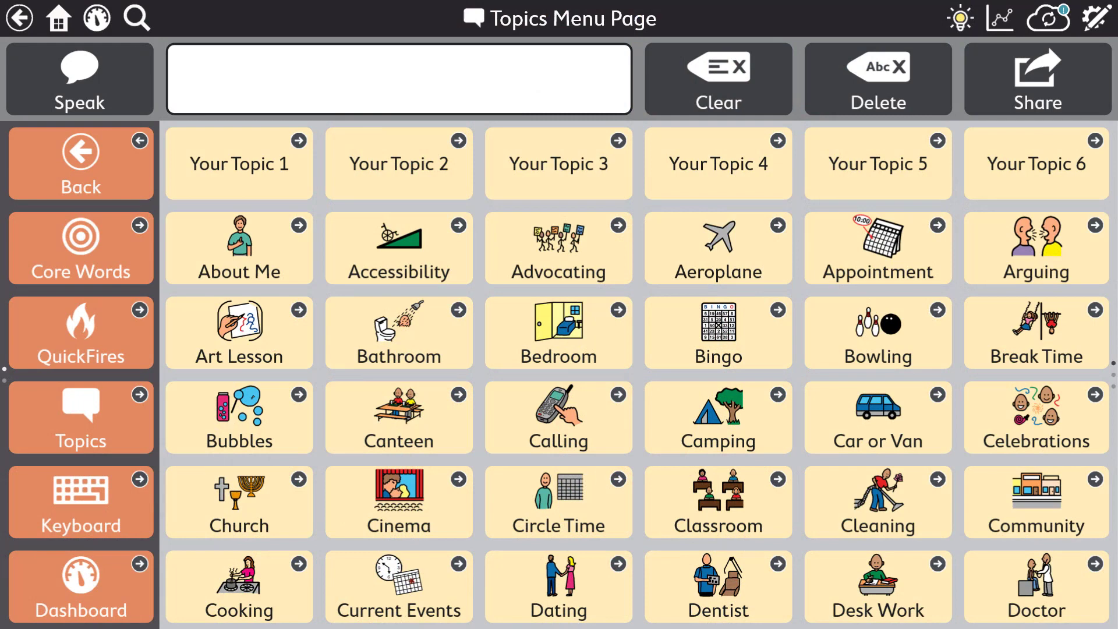
click(81, 333)
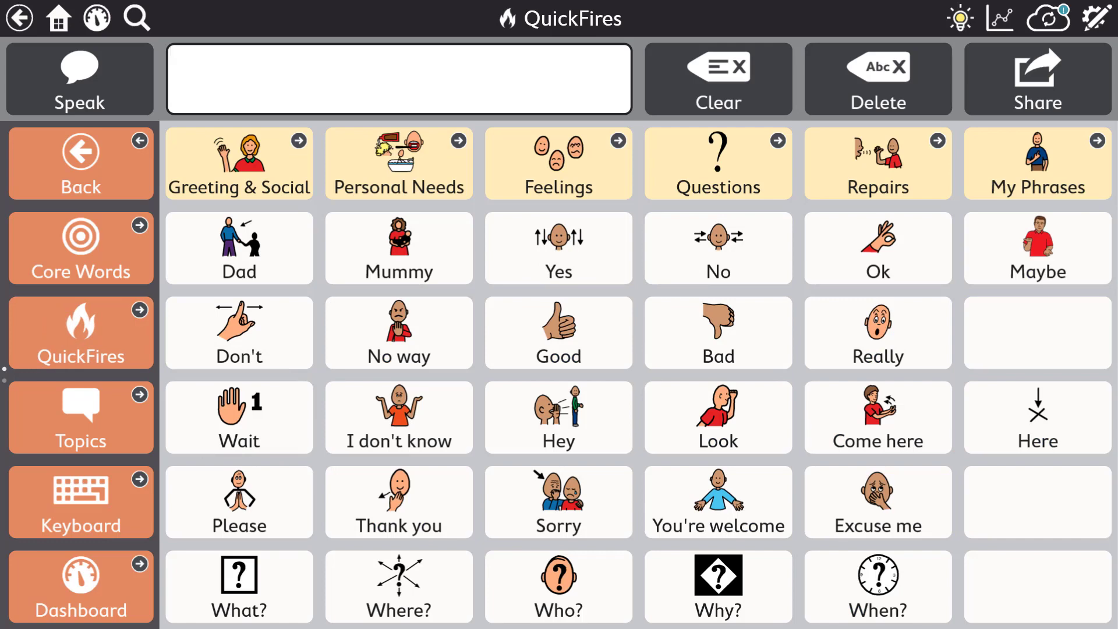
click(81, 248)
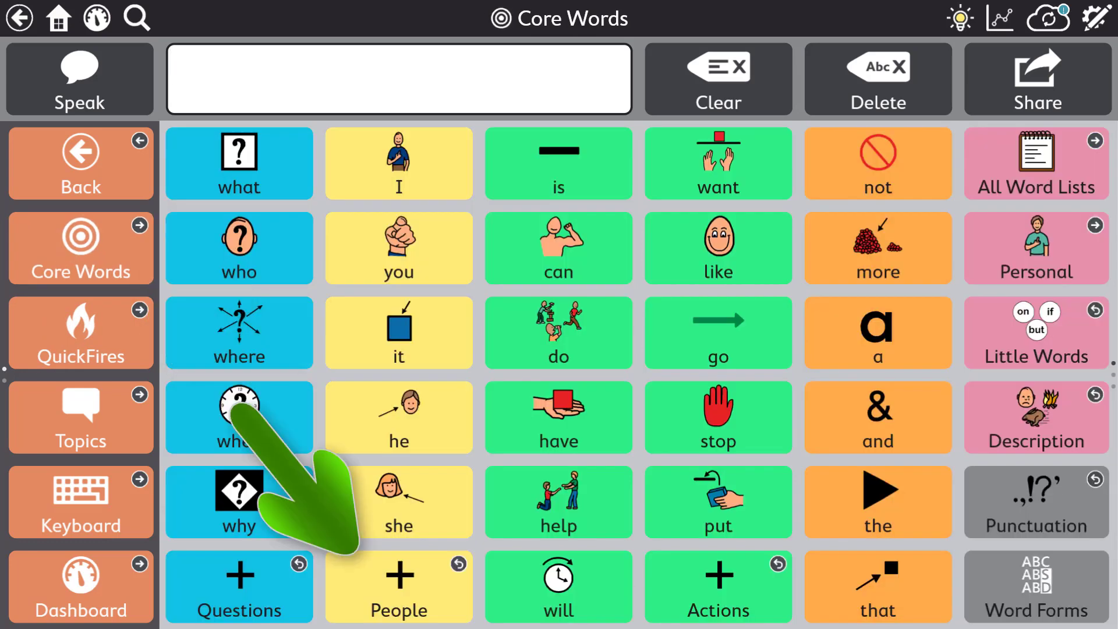
Step: Compose "They do" using "they" from the People word list and the core word "do", and speak the message
click(399, 586)
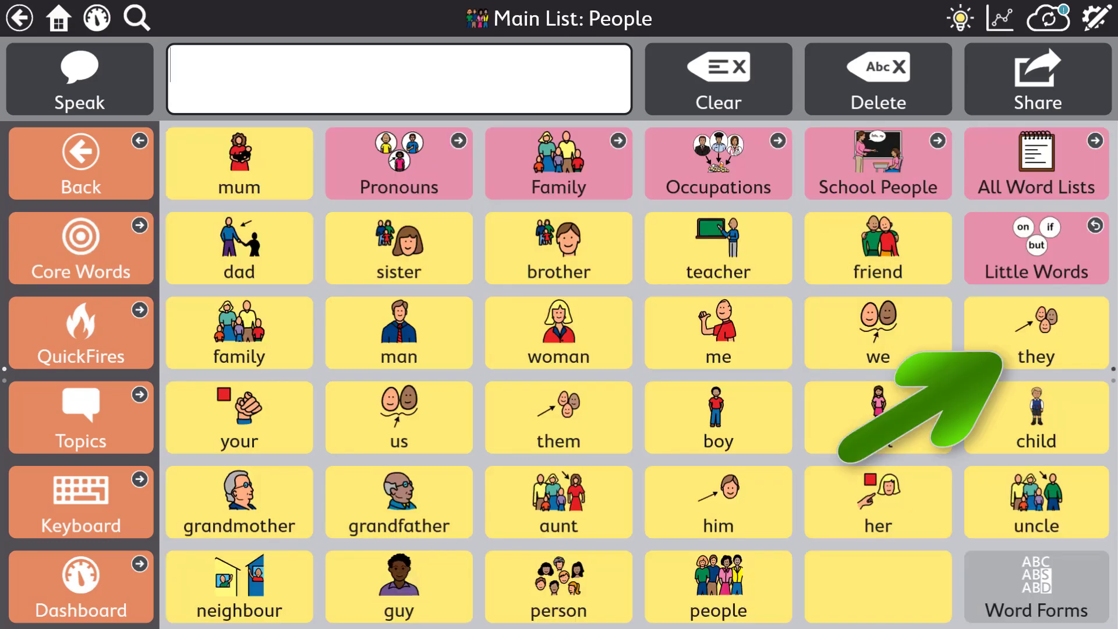
click(1035, 332)
click(558, 332)
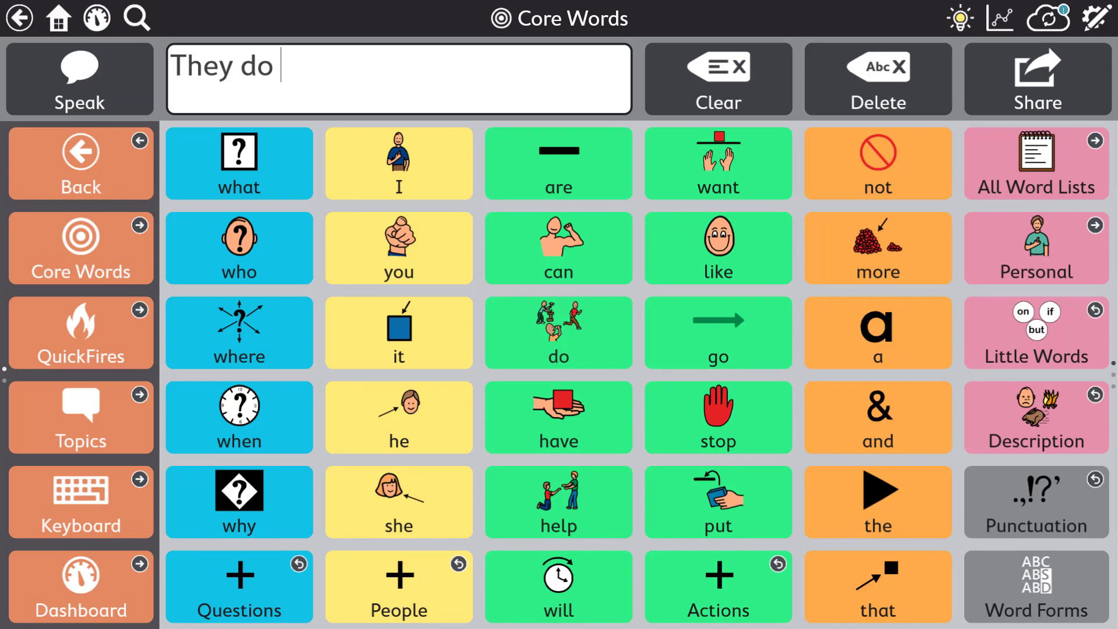
click(80, 79)
Step: Clear the "They do" message while staying on the Core Words page
click(81, 248)
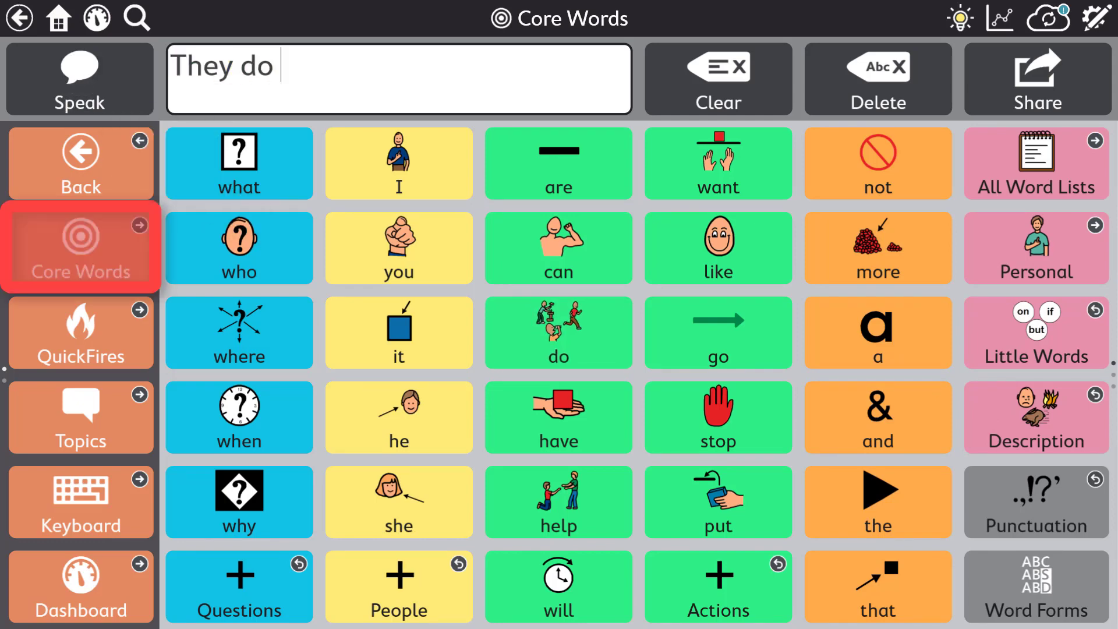
click(1035, 163)
click(718, 78)
click(81, 500)
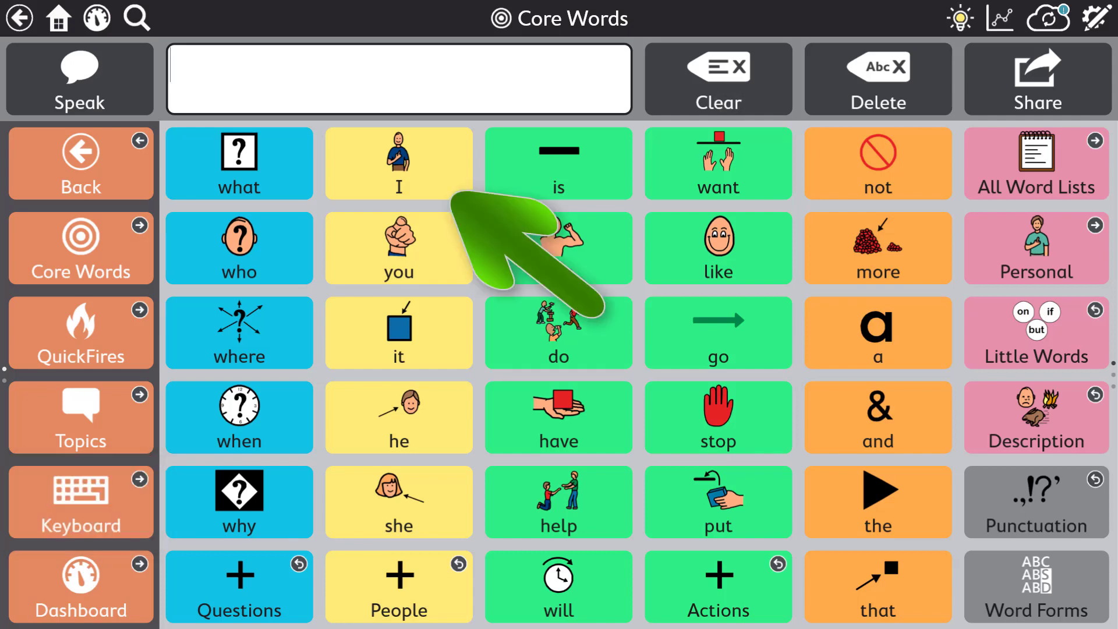
Step: Compose and speak the message "I can do it" from the core words, and clear it
click(399, 163)
click(558, 248)
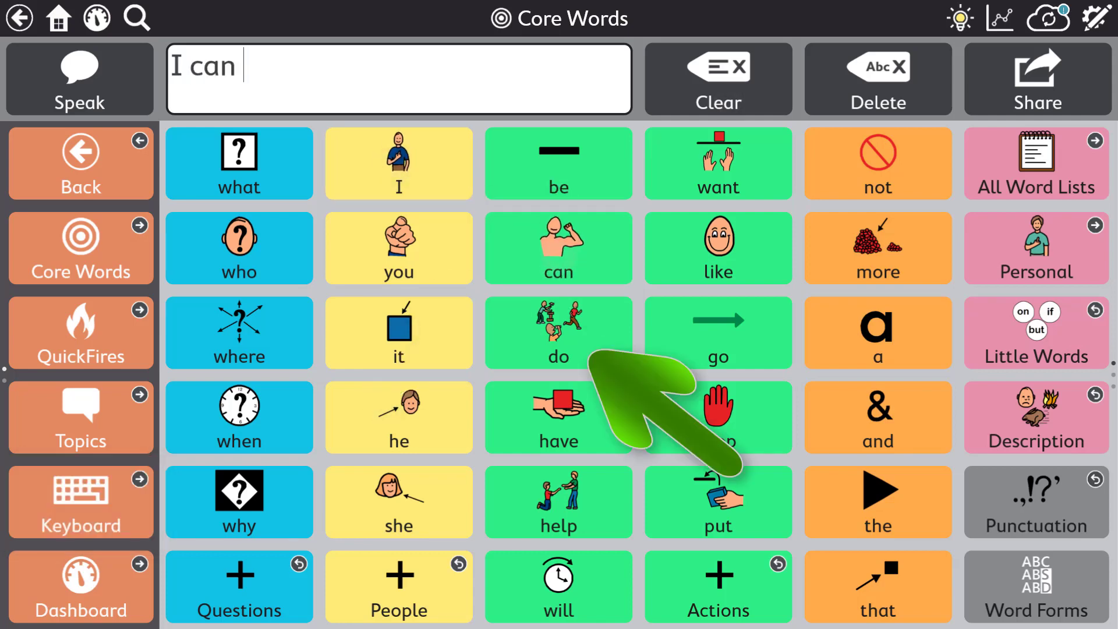
click(558, 332)
click(399, 332)
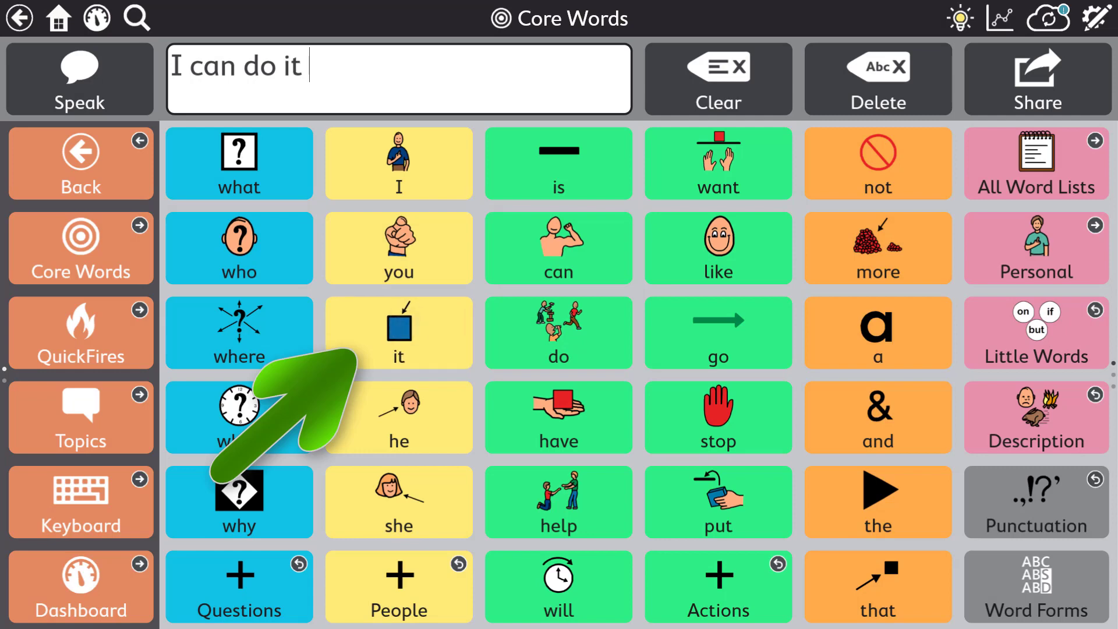
click(80, 79)
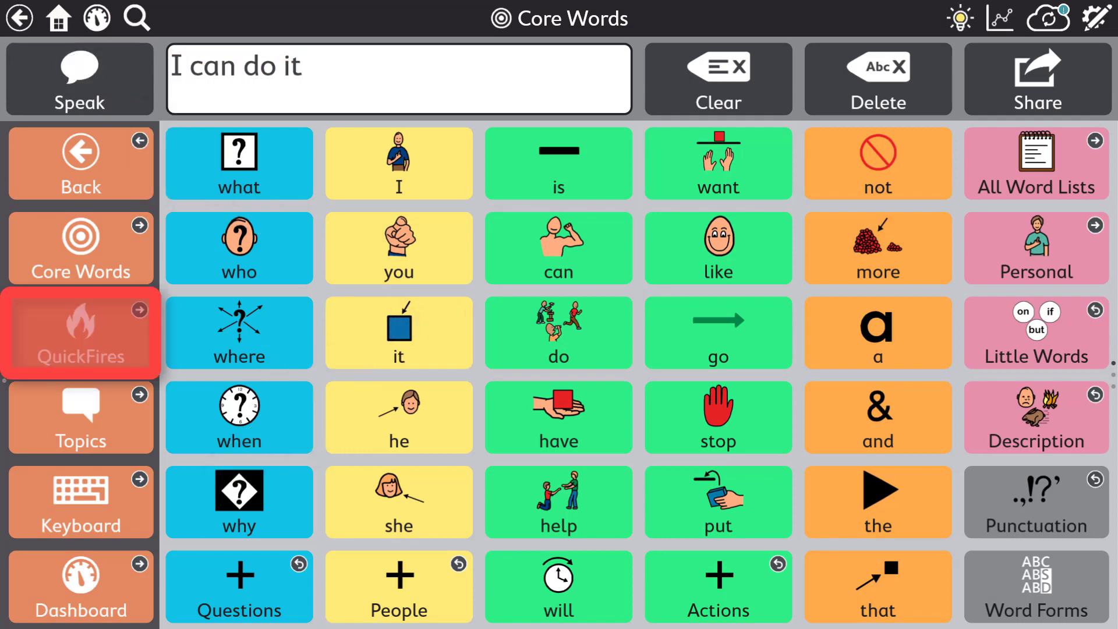
click(718, 79)
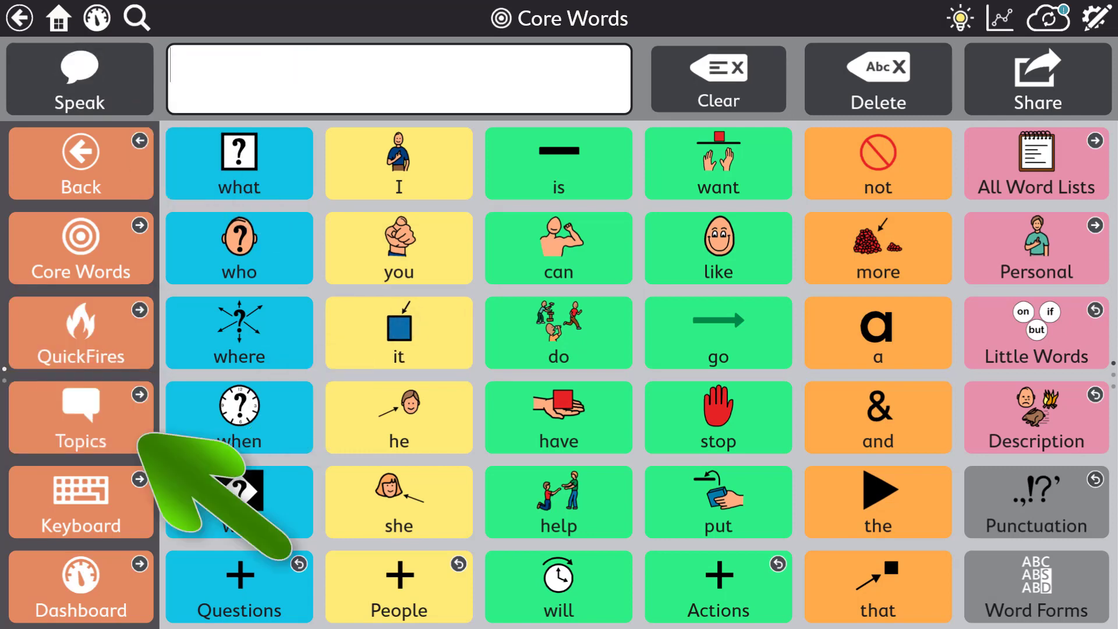
Step: Open the Desk Work topic and speak its "Look at mine" message
click(81, 417)
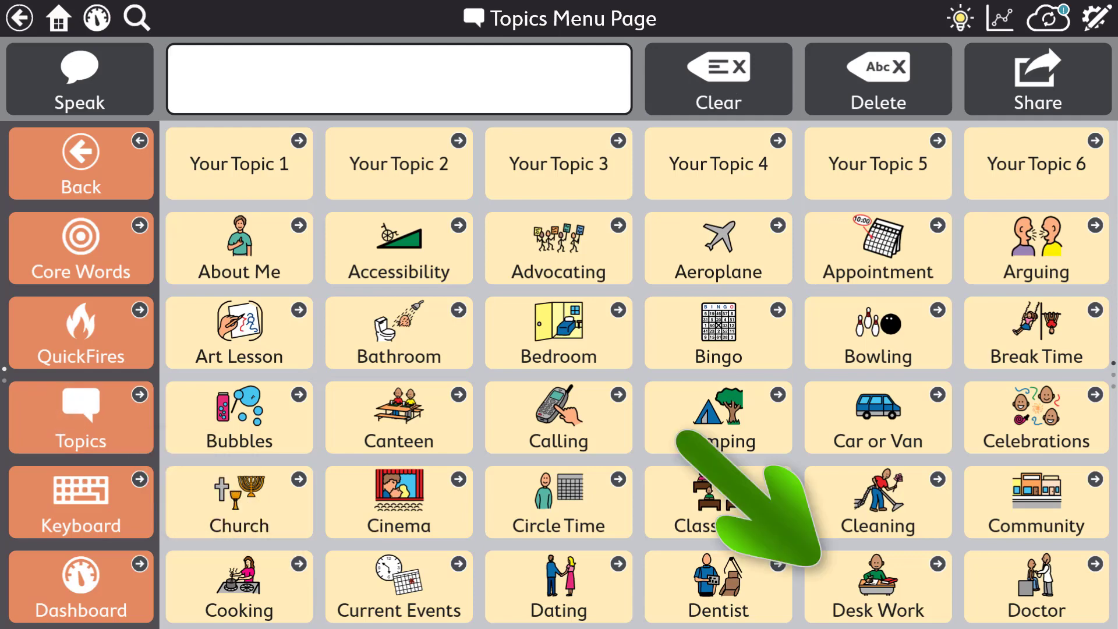
click(878, 587)
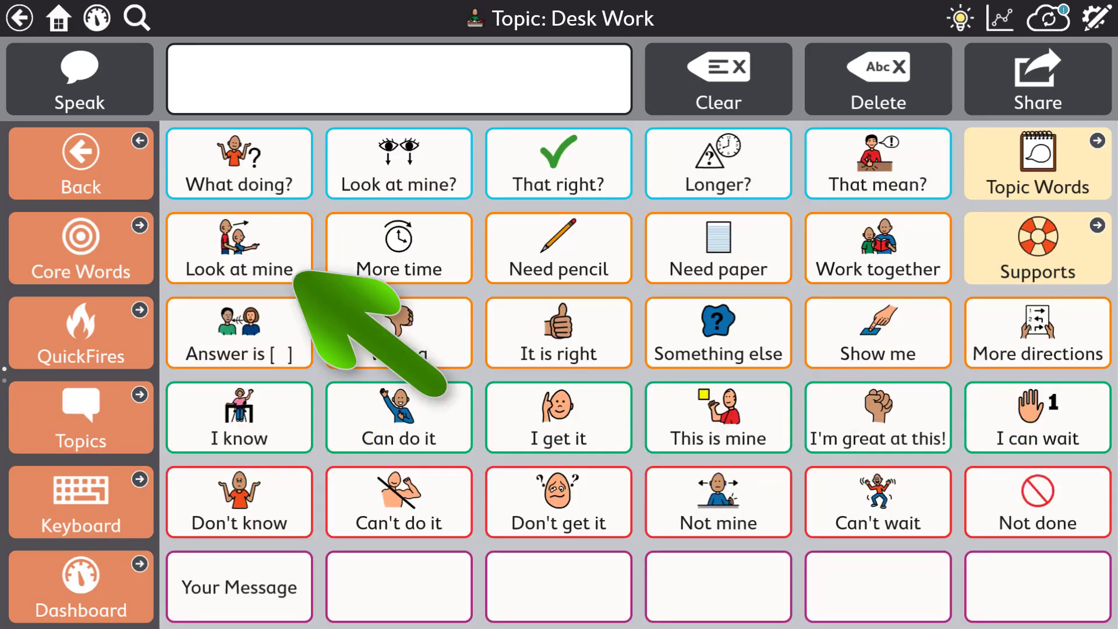
click(239, 248)
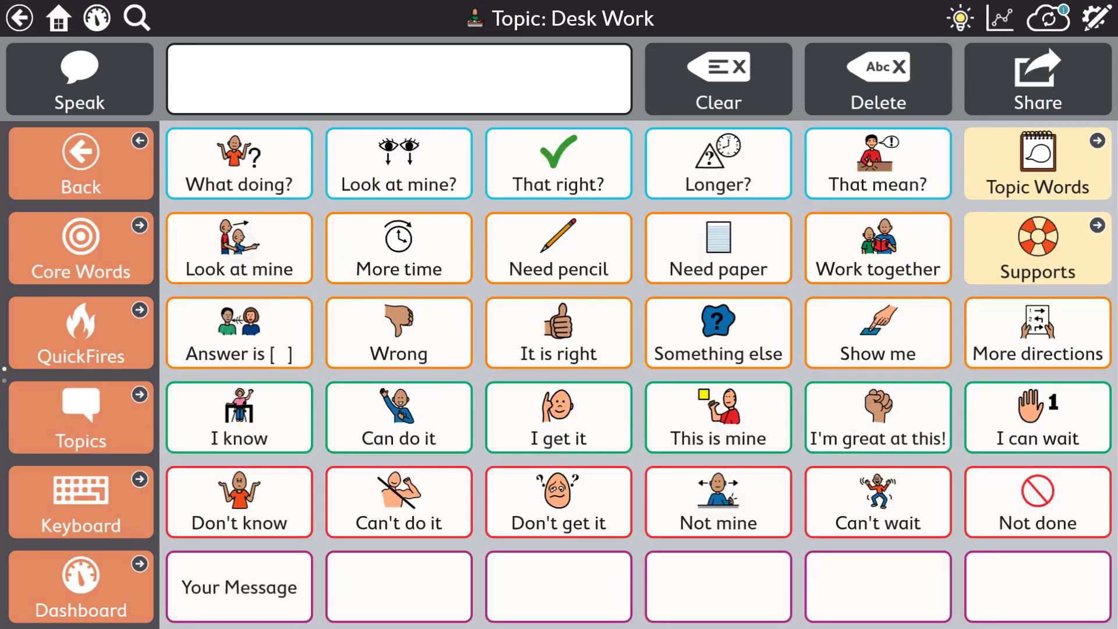
click(131, 349)
click(399, 500)
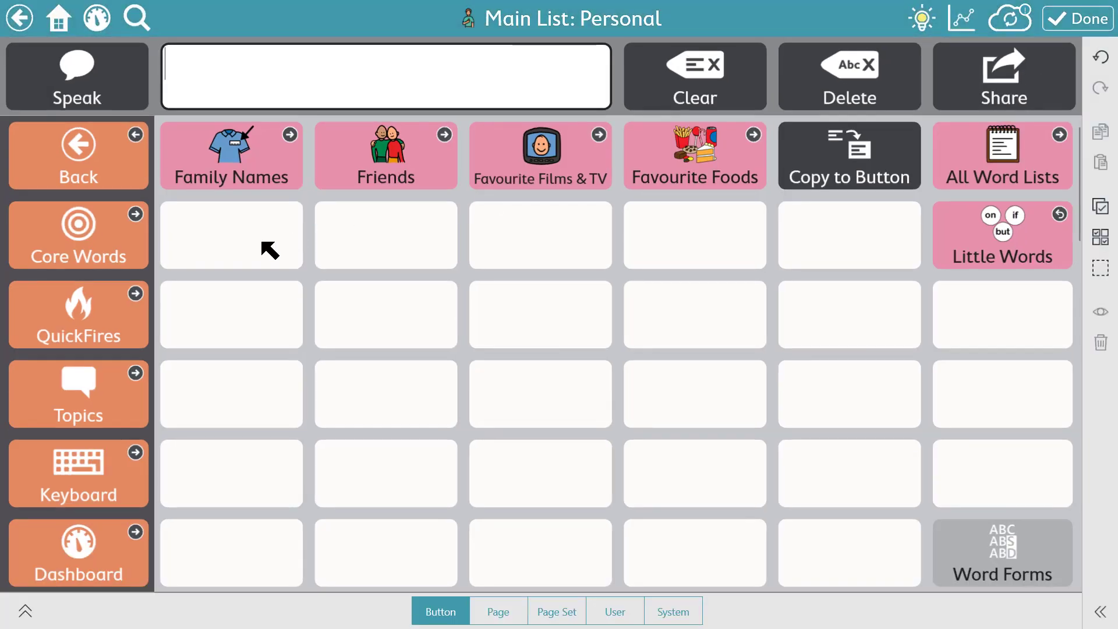
Step: Label the first empty button of the Personal list "football"
click(269, 250)
text(footb)
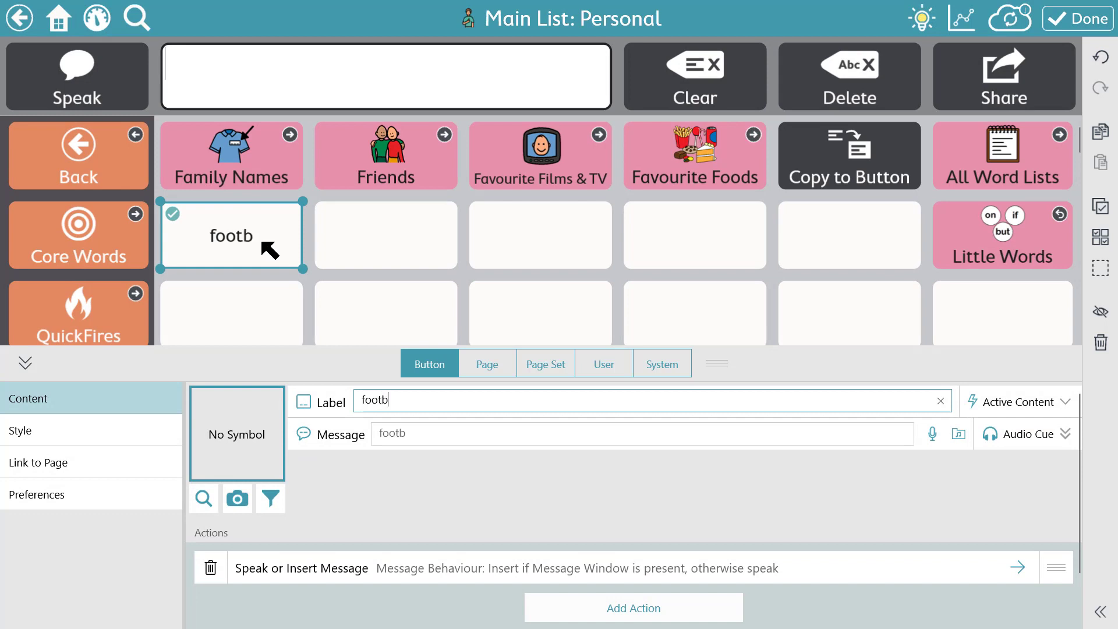
text(all)
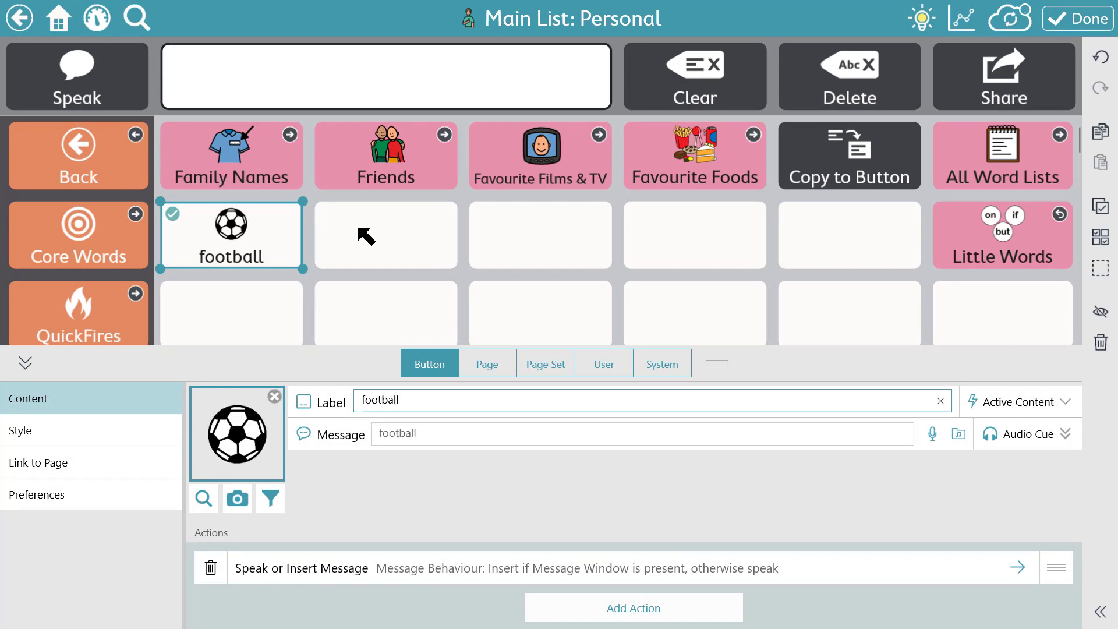
Step: Label the empty button beside football "cricket" and give it the wicket, bat and ball symbol
click(364, 231)
text(cricket)
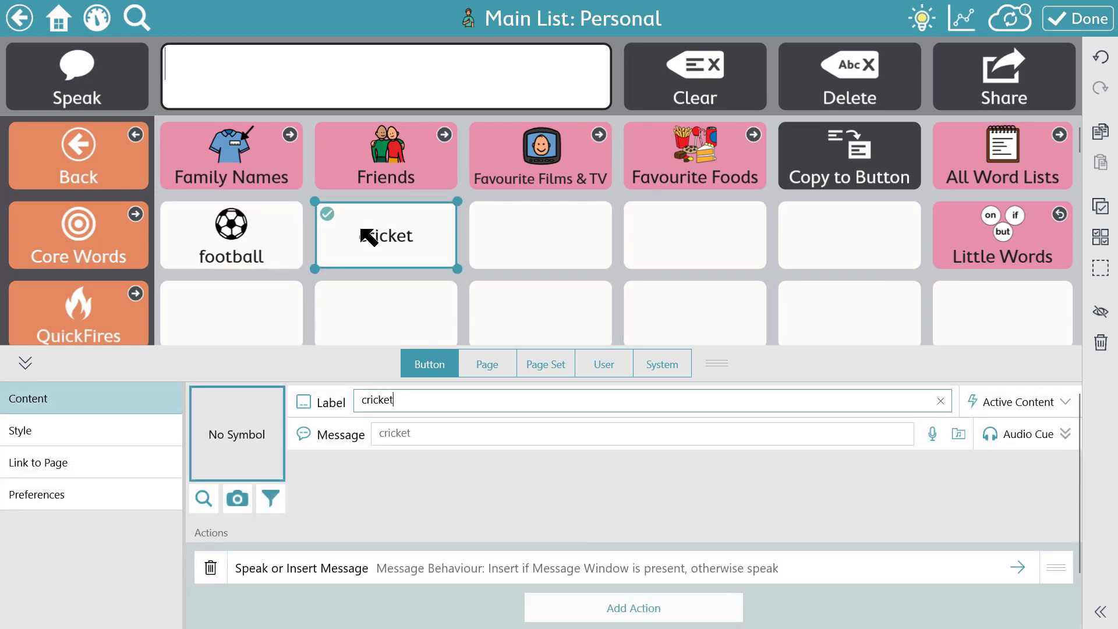
click(250, 446)
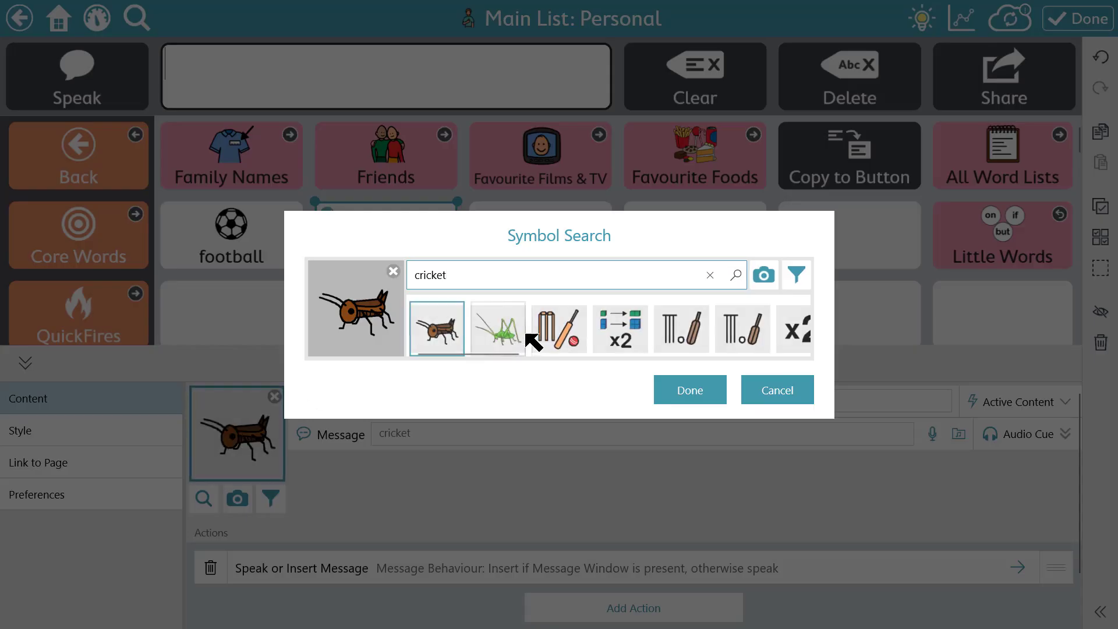
click(559, 325)
click(689, 390)
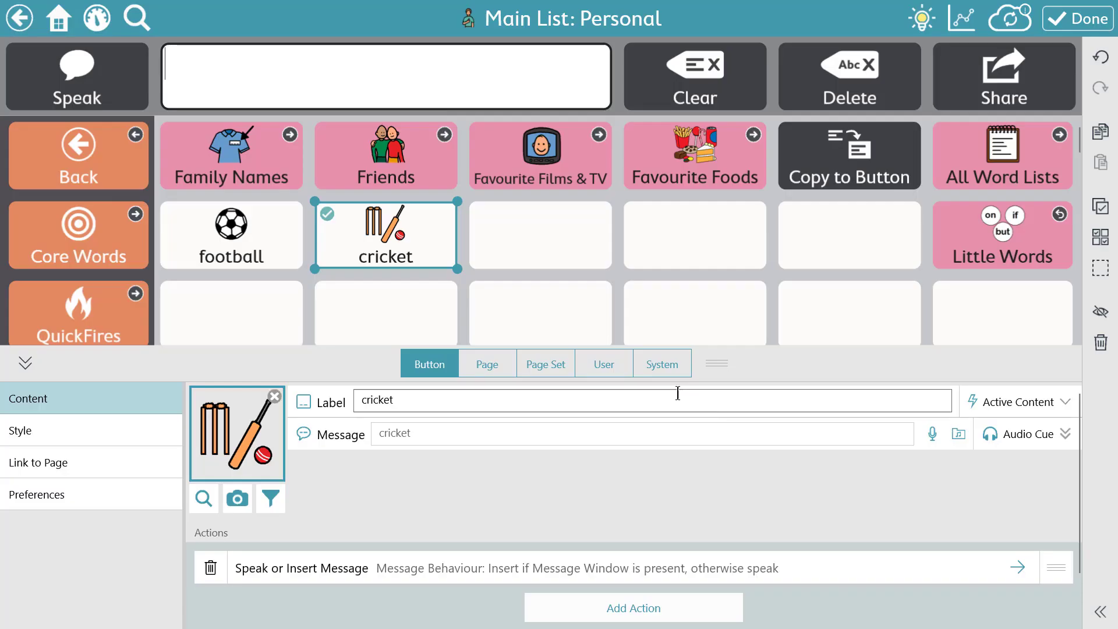
Step: Finish editing the page and try out the new football and cricket buttons
click(1077, 19)
click(244, 262)
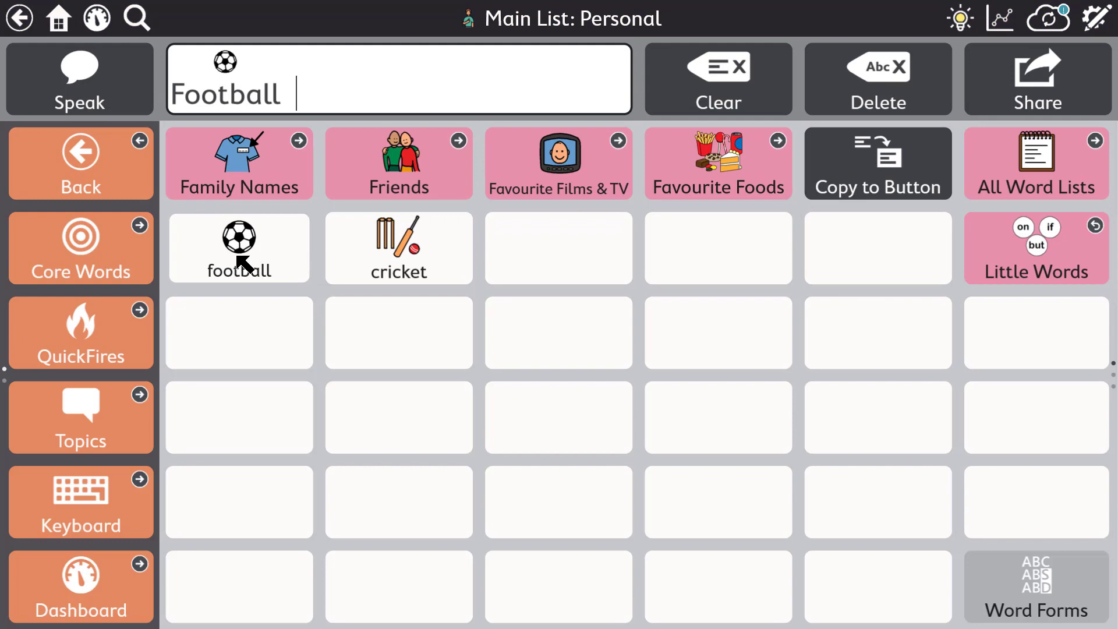
click(390, 271)
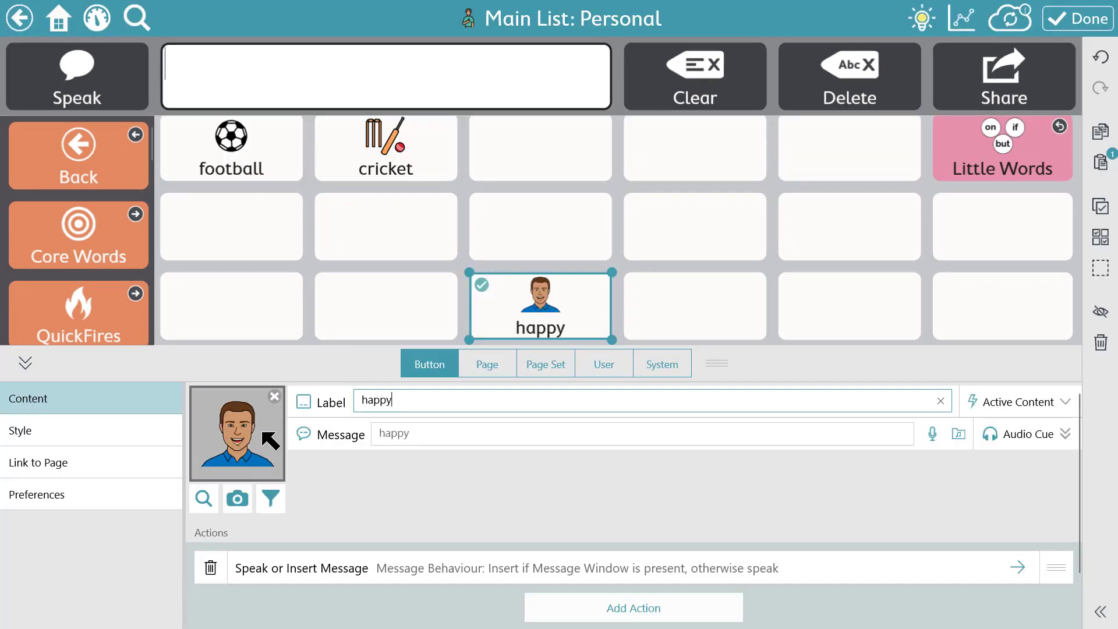
Step: Browse the alternative symbols offered for the happy button
click(269, 441)
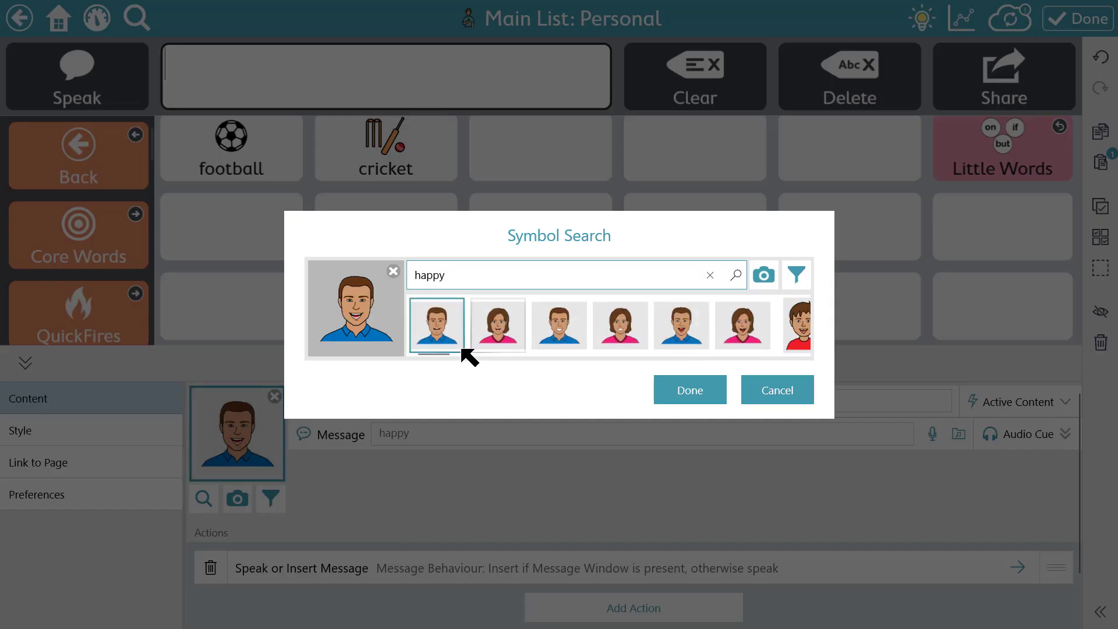
drag(434, 350, 724, 369)
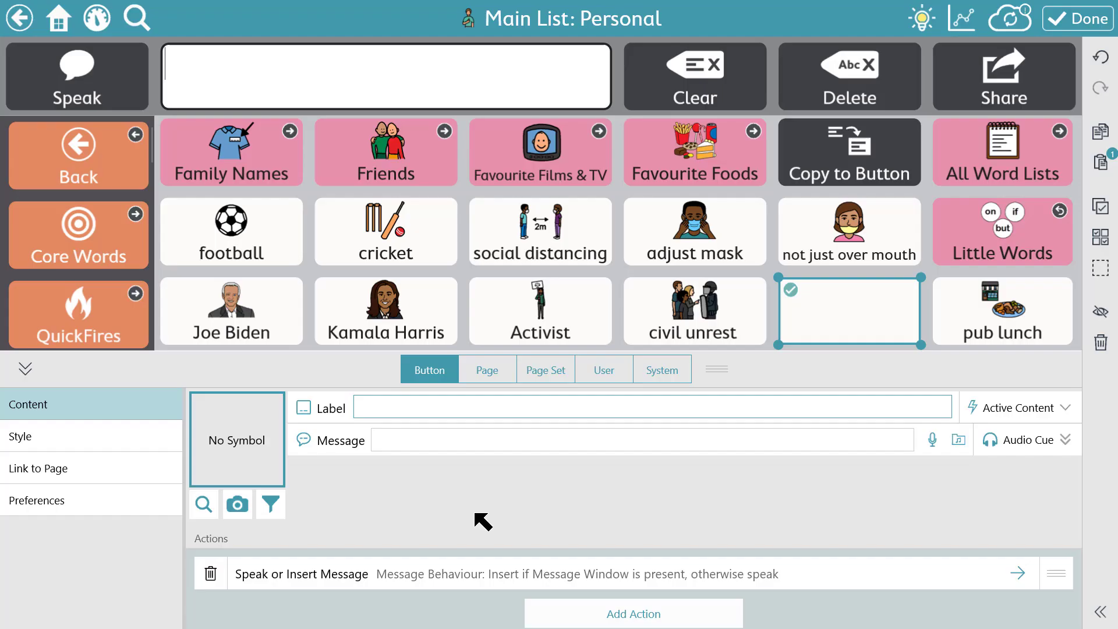
Step: Label the empty button between civil unrest and pub lunch "spill the tea", and try it out after finishing editing
text(spill the tea)
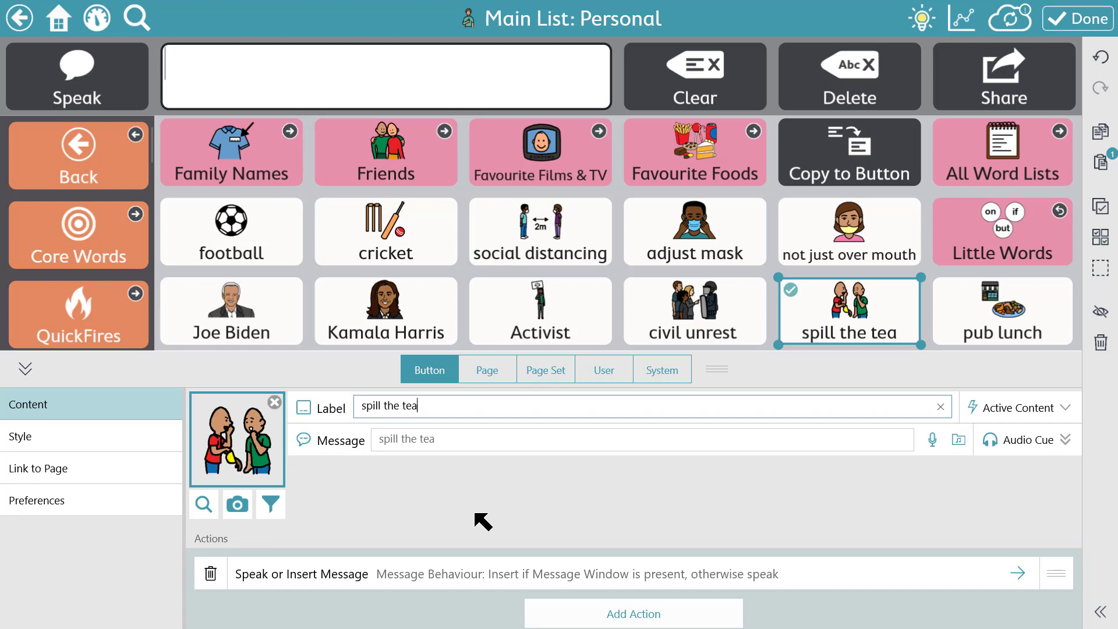
click(1102, 16)
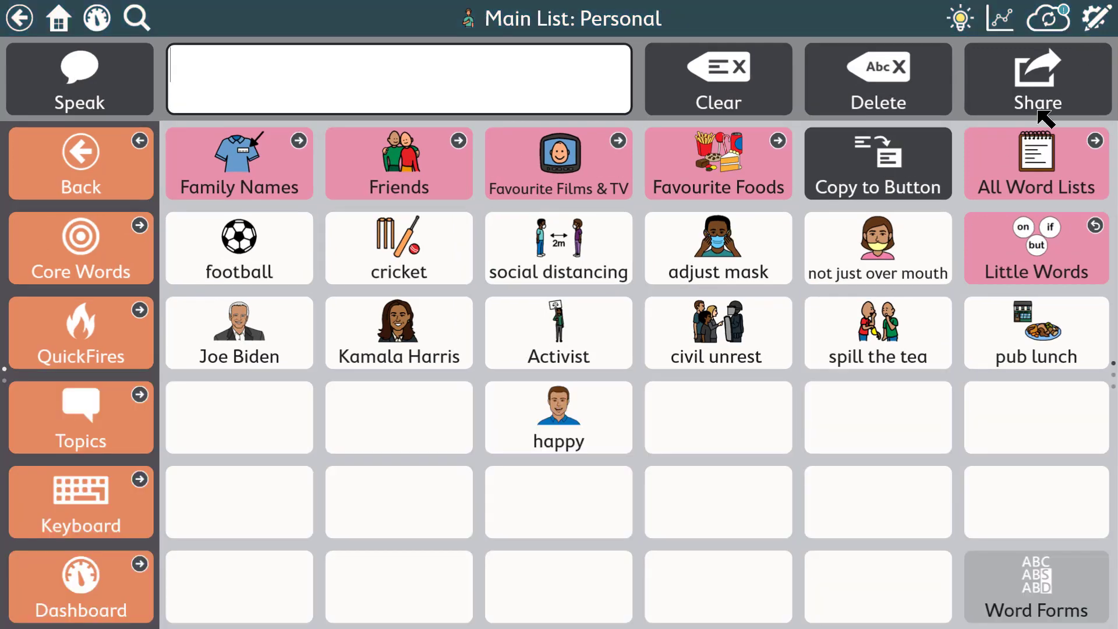
click(879, 337)
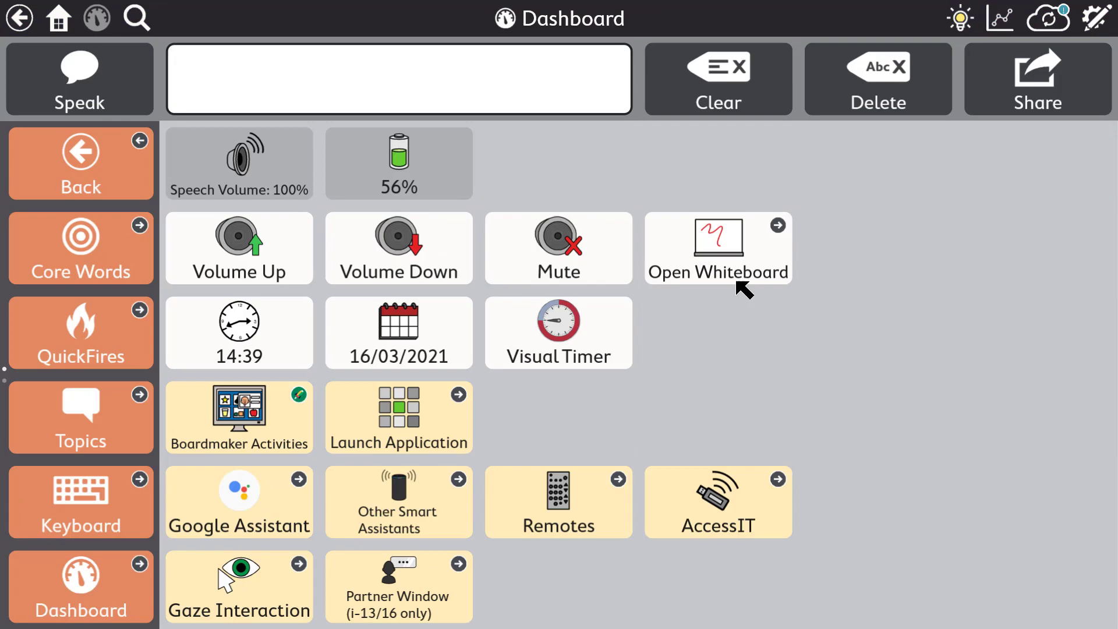
Step: Open the whiteboard from the Dashboard and draw a black smiley face with two eyes, a nose and a curved mouth
click(743, 289)
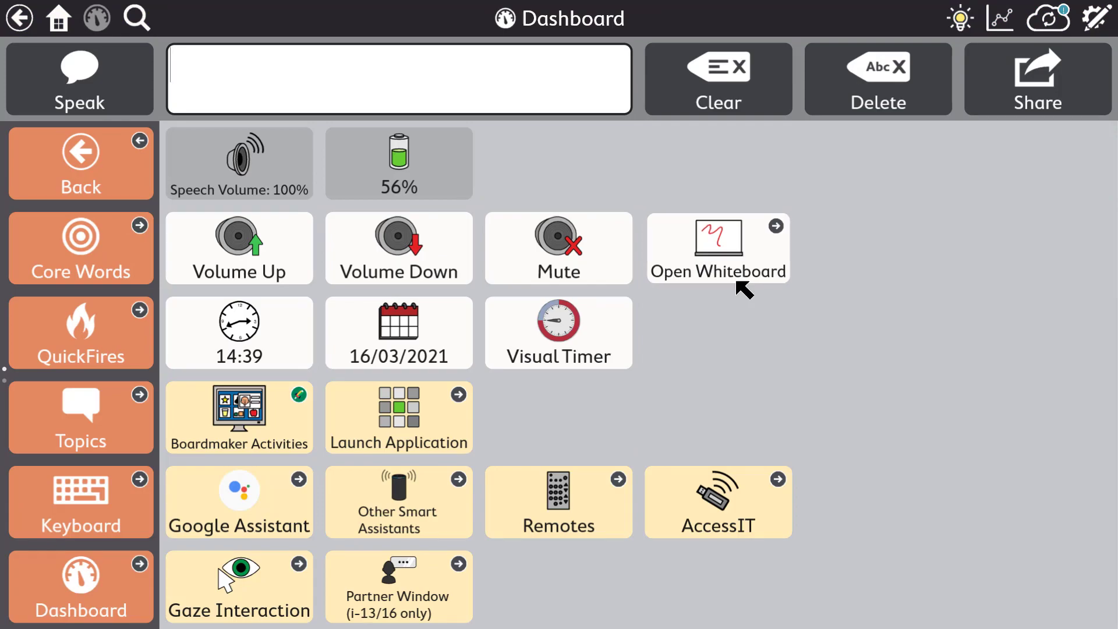
click(407, 197)
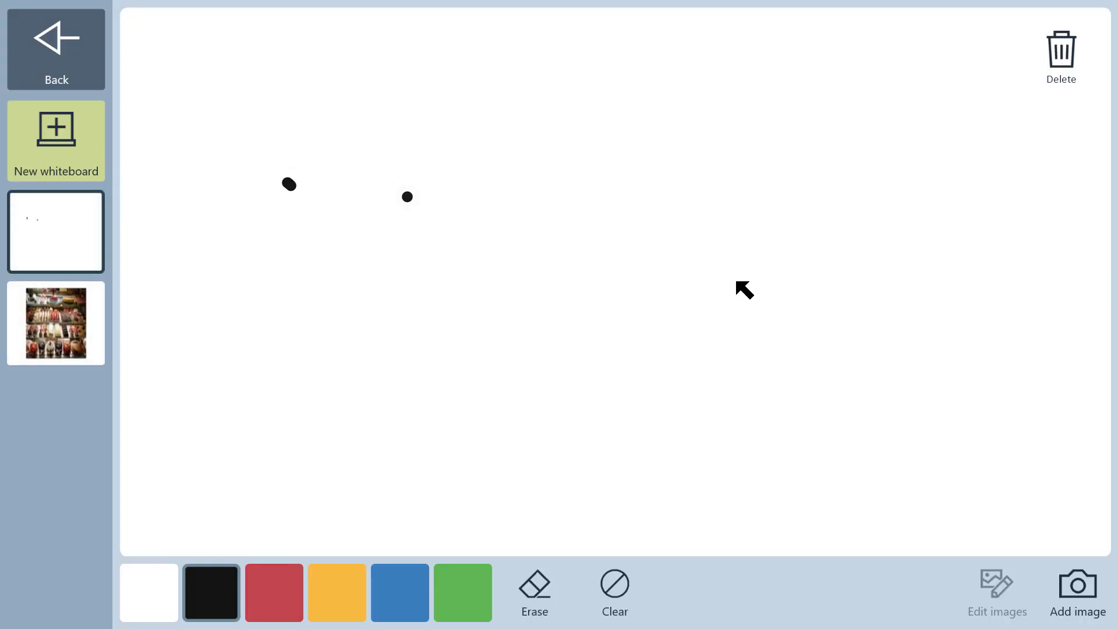
click(335, 291)
mouse_move(230, 274)
mouse_down()
mouse_move(395, 332)
mouse_move(410, 293)
mouse_up()
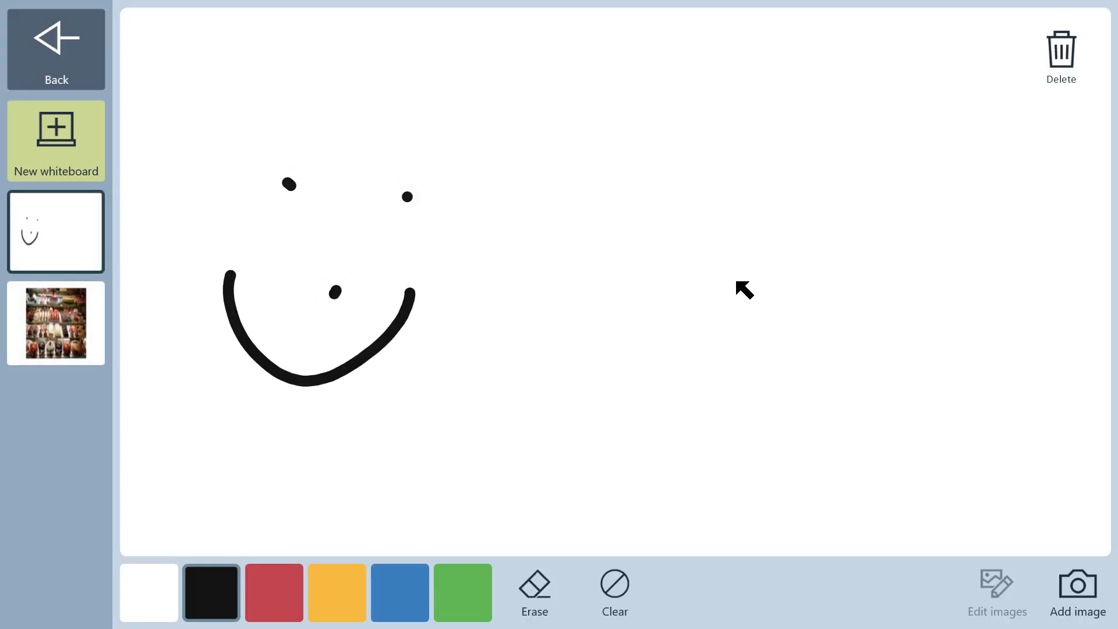
Step: Draw a large red X to the right of the smiley face
click(273, 592)
drag(597, 228, 704, 381)
drag(727, 227, 610, 380)
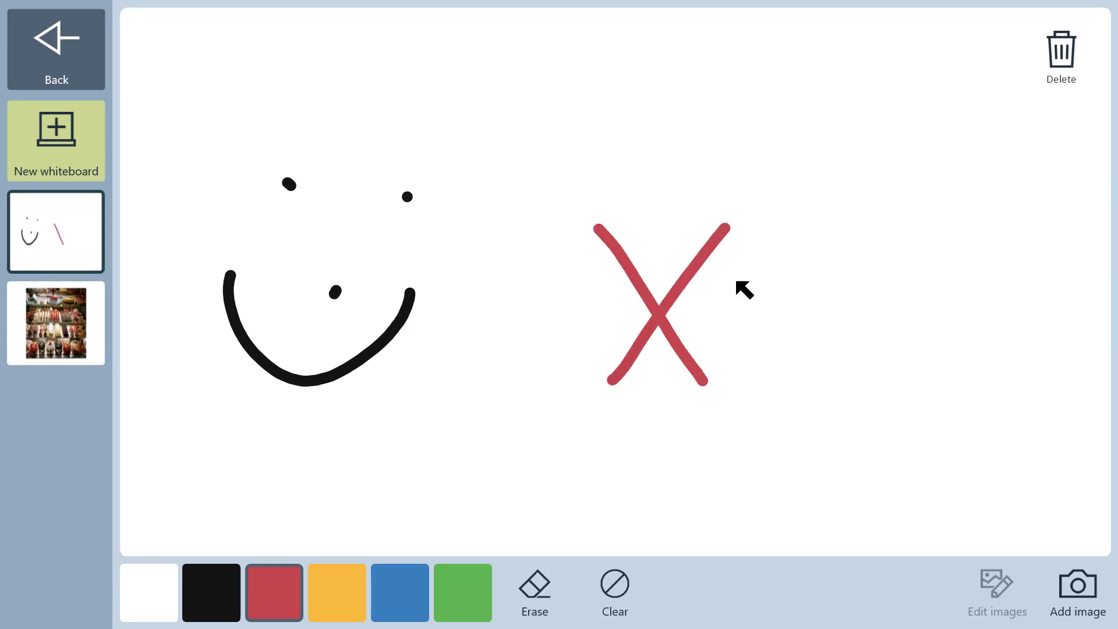
Step: Write the word "hello" in green above the red X
click(462, 592)
drag(501, 110, 507, 212)
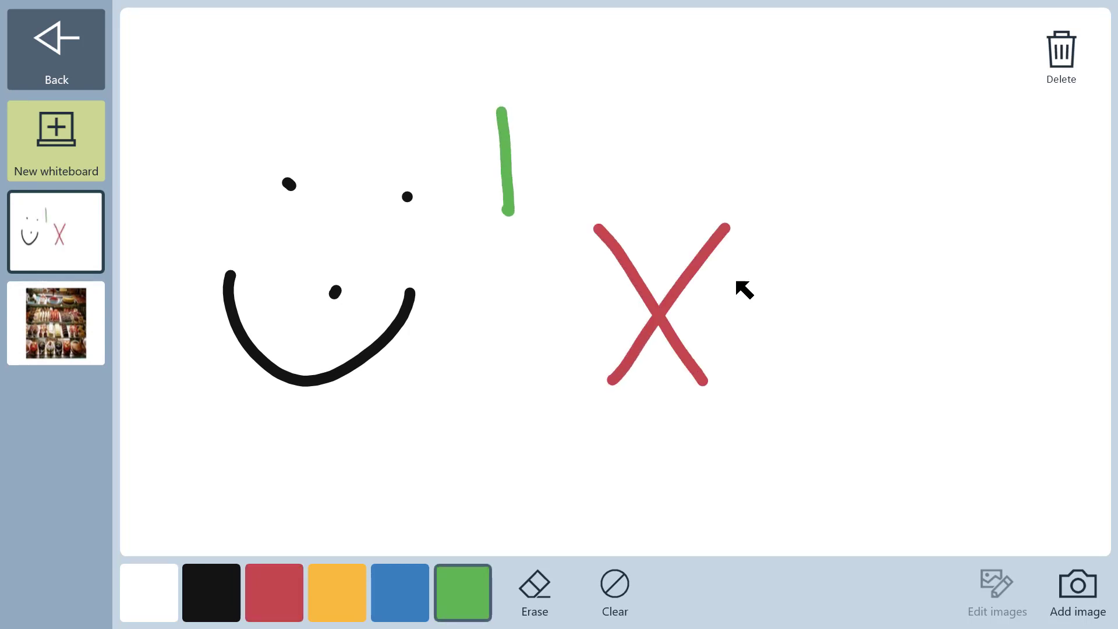
drag(510, 172, 552, 202)
mouse_move(582, 174)
mouse_down()
mouse_move(599, 146)
mouse_move(613, 192)
mouse_up()
drag(658, 180, 653, 174)
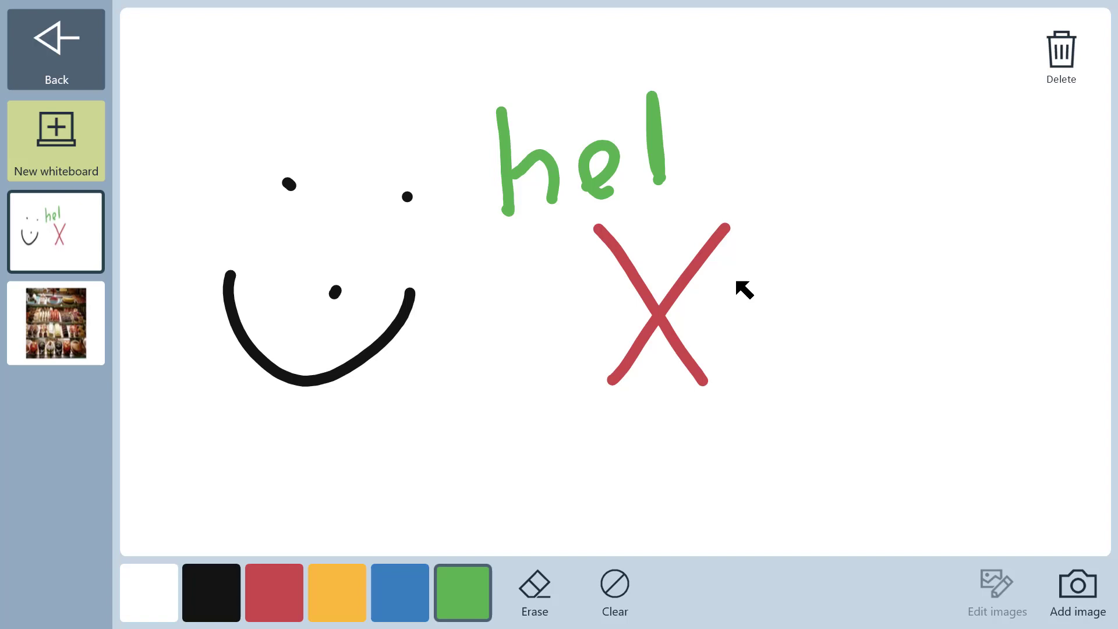
drag(702, 78, 703, 170)
mouse_move(769, 141)
mouse_down()
mouse_move(739, 169)
mouse_move(757, 139)
mouse_up()
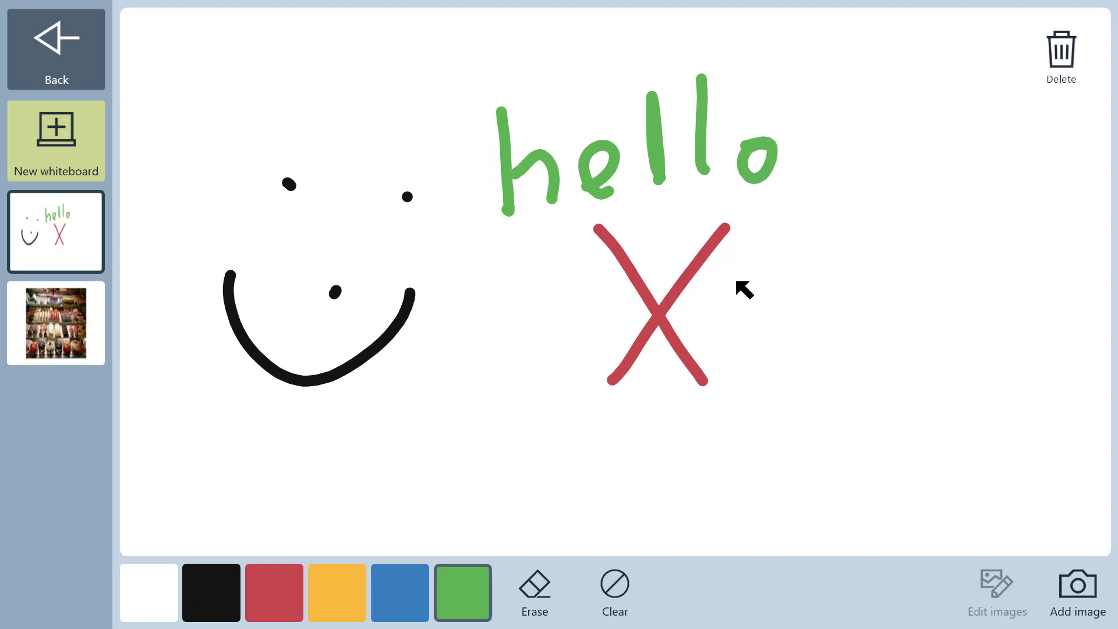
Step: Open the cake display photo whiteboard and mark the leftmost chocolate cakes on the third shelf with a red X
click(56, 323)
click(274, 592)
drag(344, 299, 428, 396)
drag(413, 323, 343, 375)
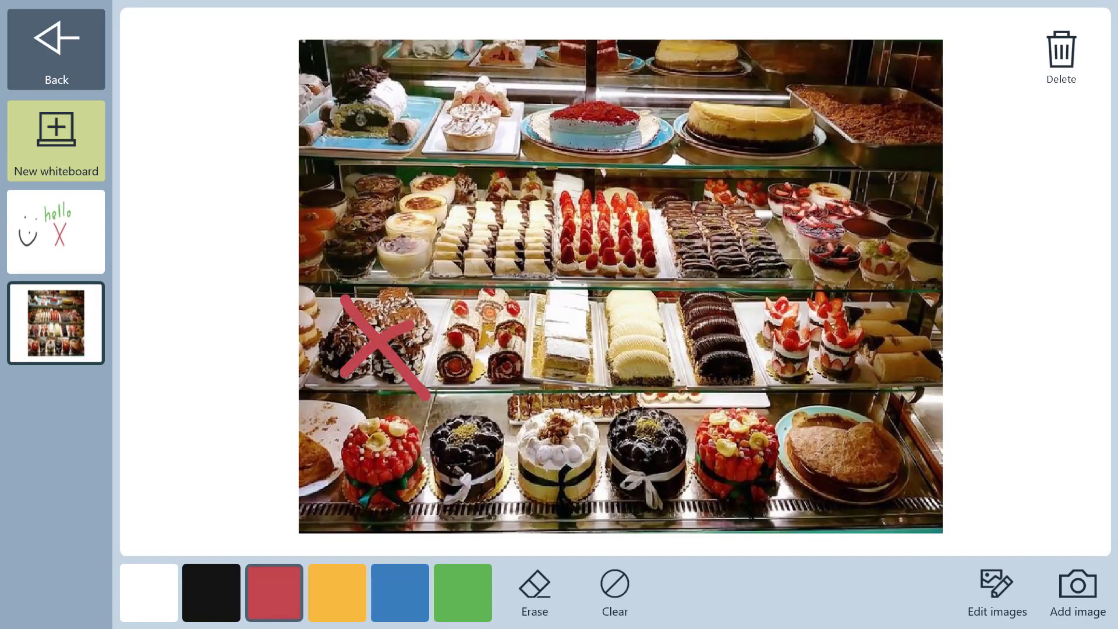
Step: Mark the pale cakes in the middle of the third shelf and the cream pastries on the second shelf with red Xs
drag(555, 301, 657, 379)
drag(622, 317, 573, 375)
drag(450, 180, 531, 267)
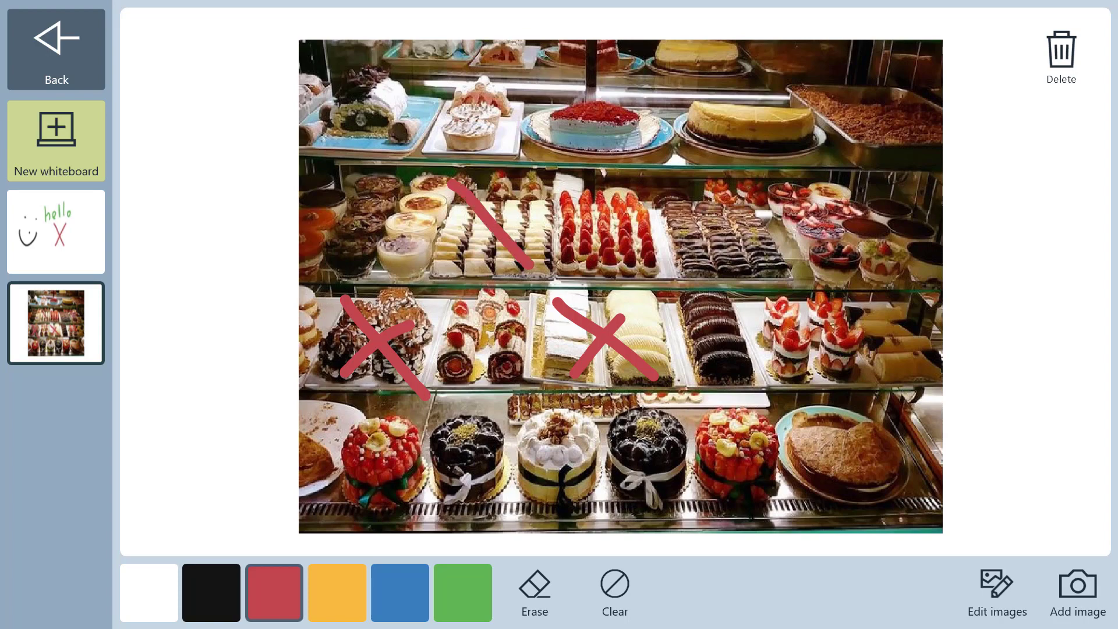
drag(522, 185, 462, 253)
Step: Circle the middle white cake on the bottom shelf in green, with a line leading to a freehand annotation right of the photo
click(462, 592)
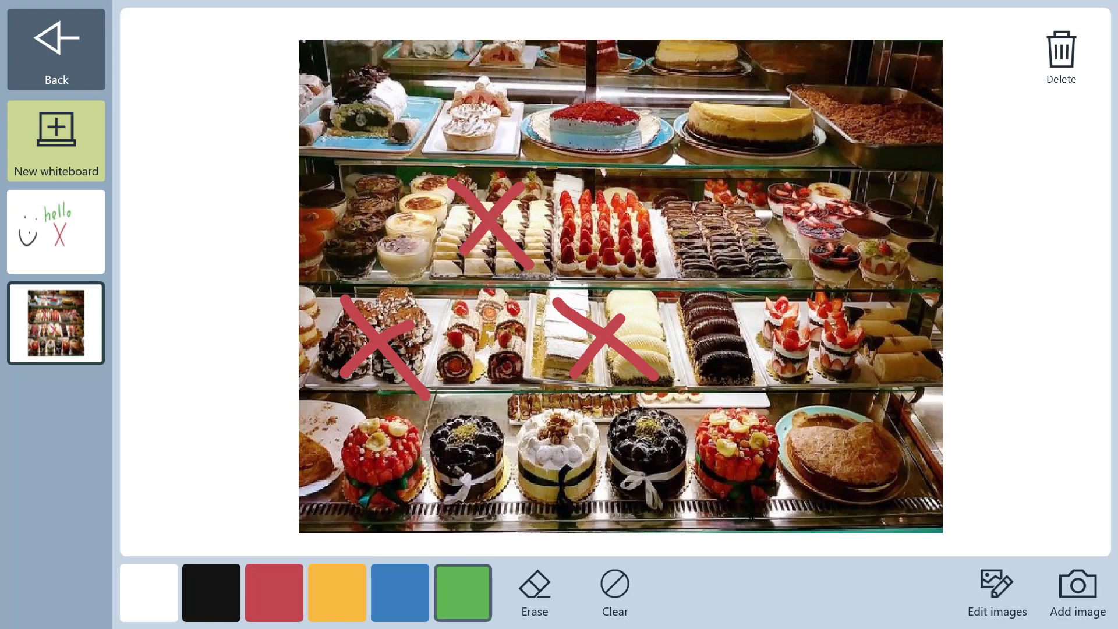
mouse_move(571, 400)
mouse_down()
mouse_move(575, 515)
mouse_move(588, 419)
mouse_move(678, 401)
mouse_move(954, 223)
mouse_up()
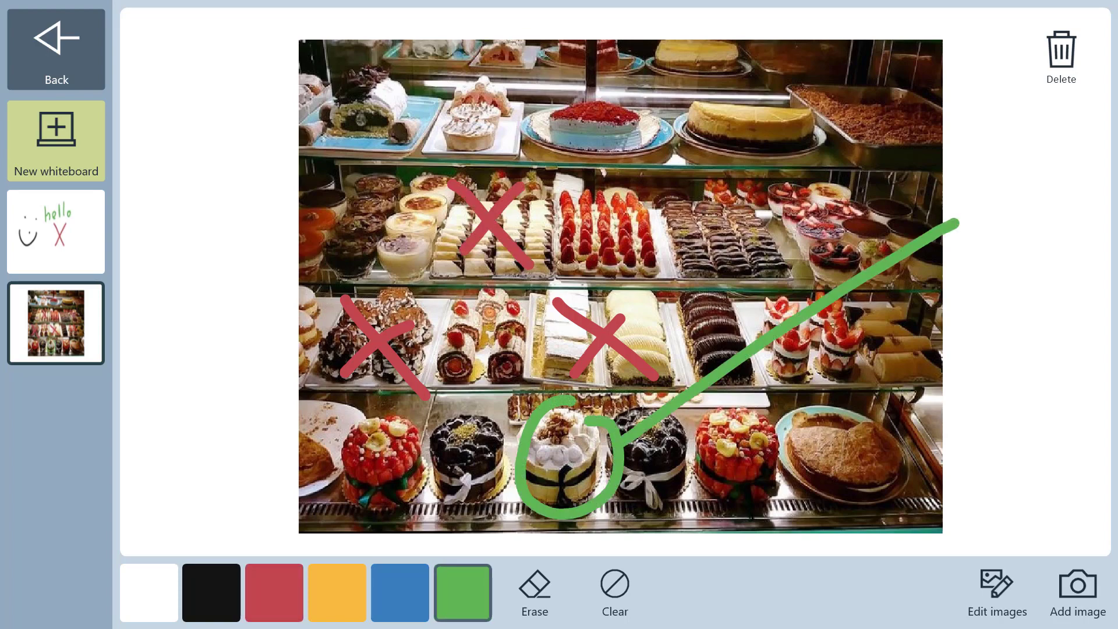
mouse_move(965, 267)
mouse_down()
mouse_move(996, 324)
mouse_move(1097, 185)
mouse_up()
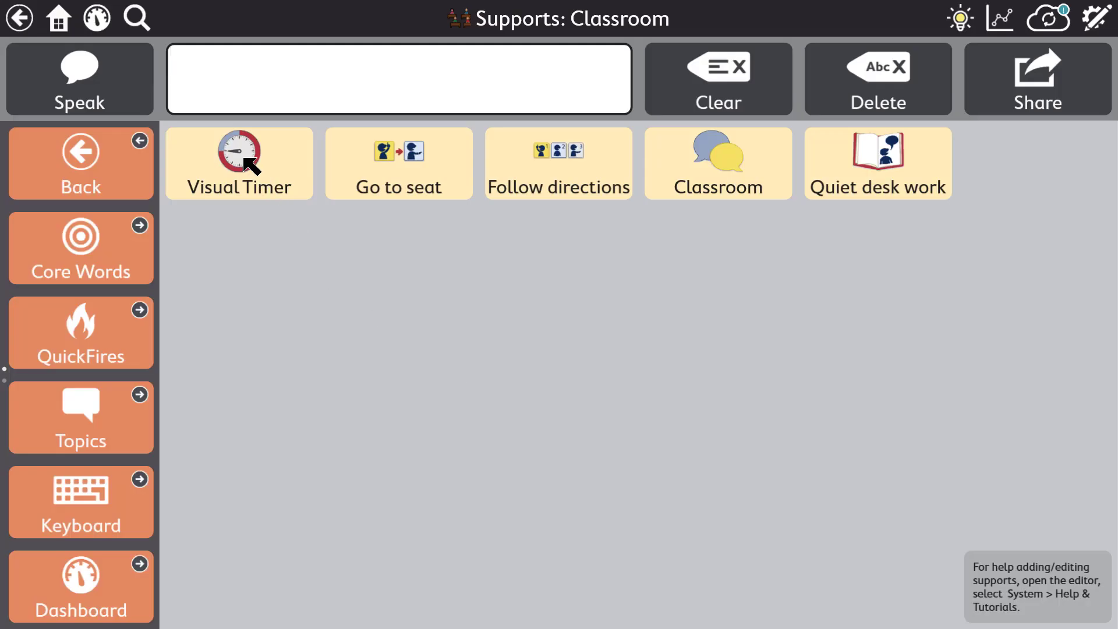
Step: Start the Visual Timer in the Classroom supports and step through both items of the Go to seat schedule
click(250, 165)
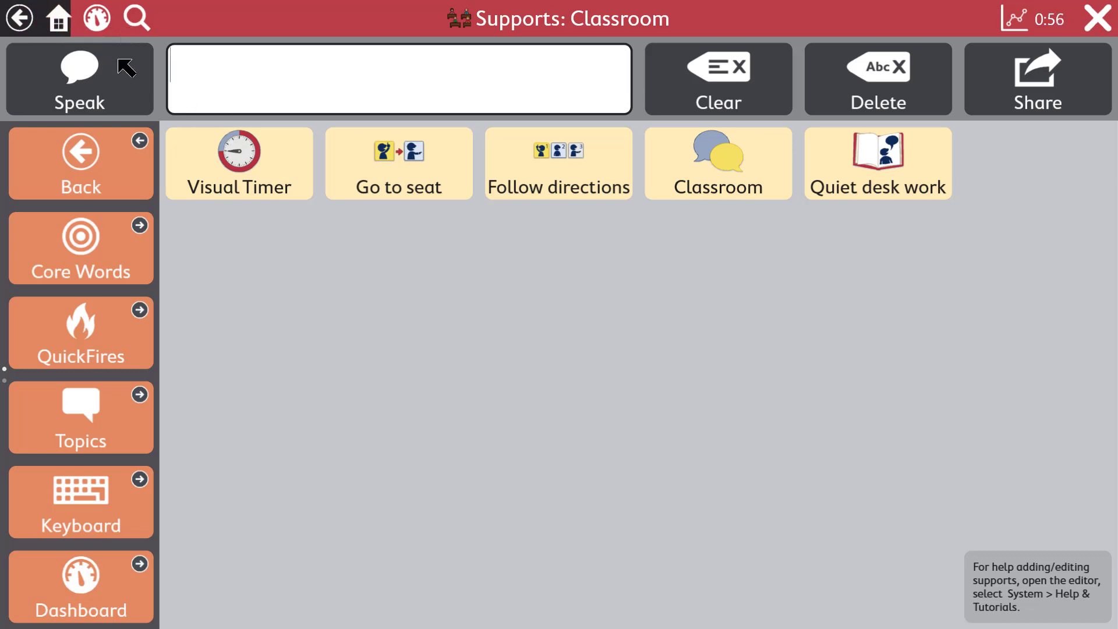
click(406, 179)
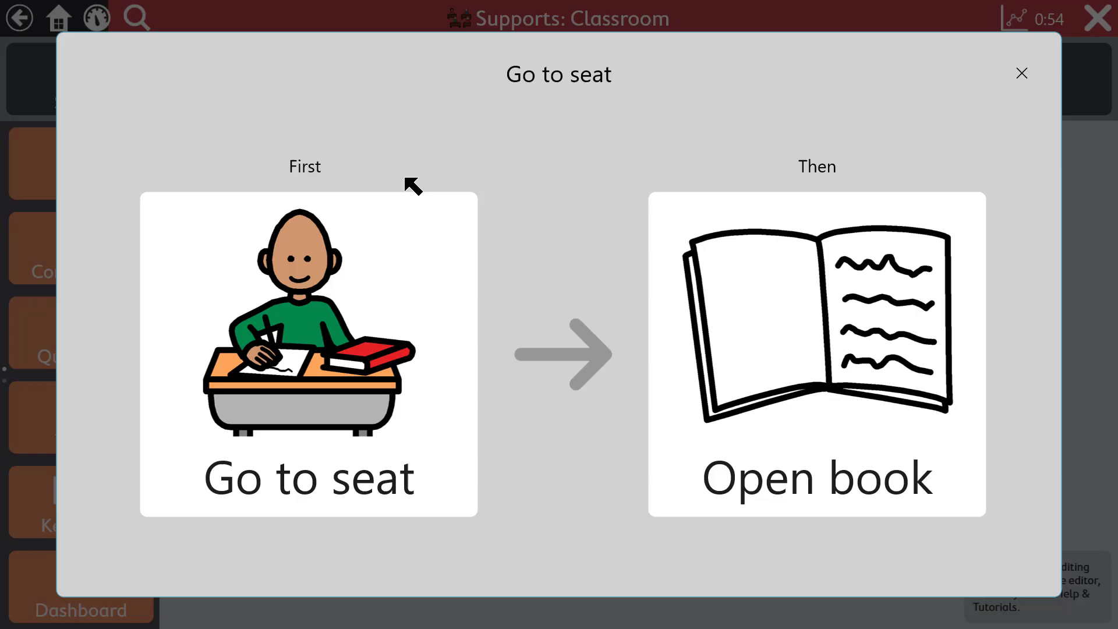
click(338, 349)
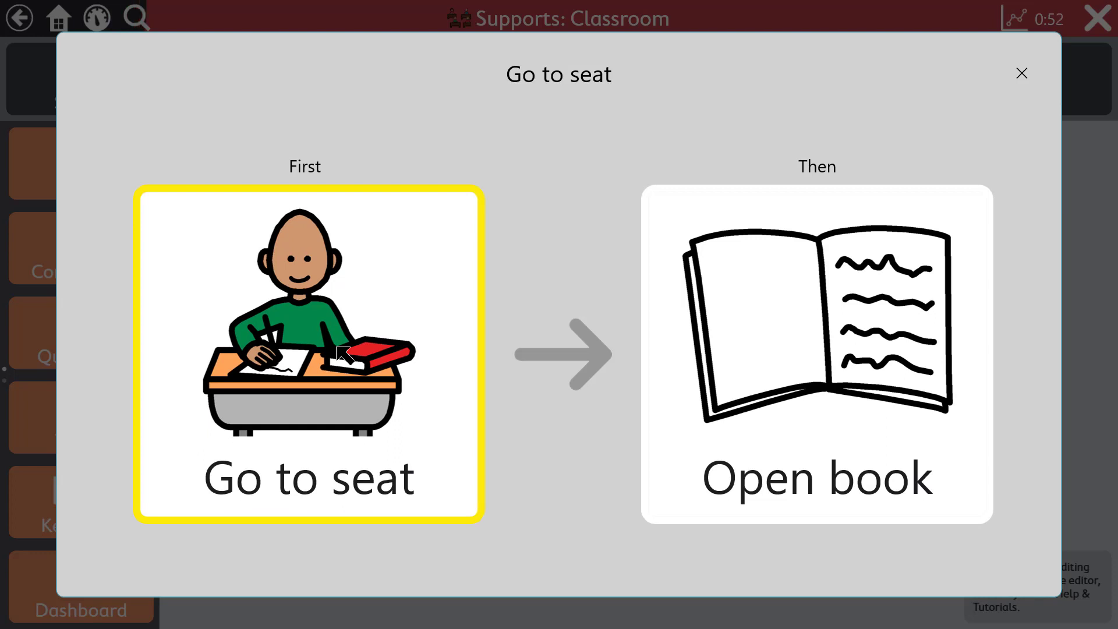
click(721, 369)
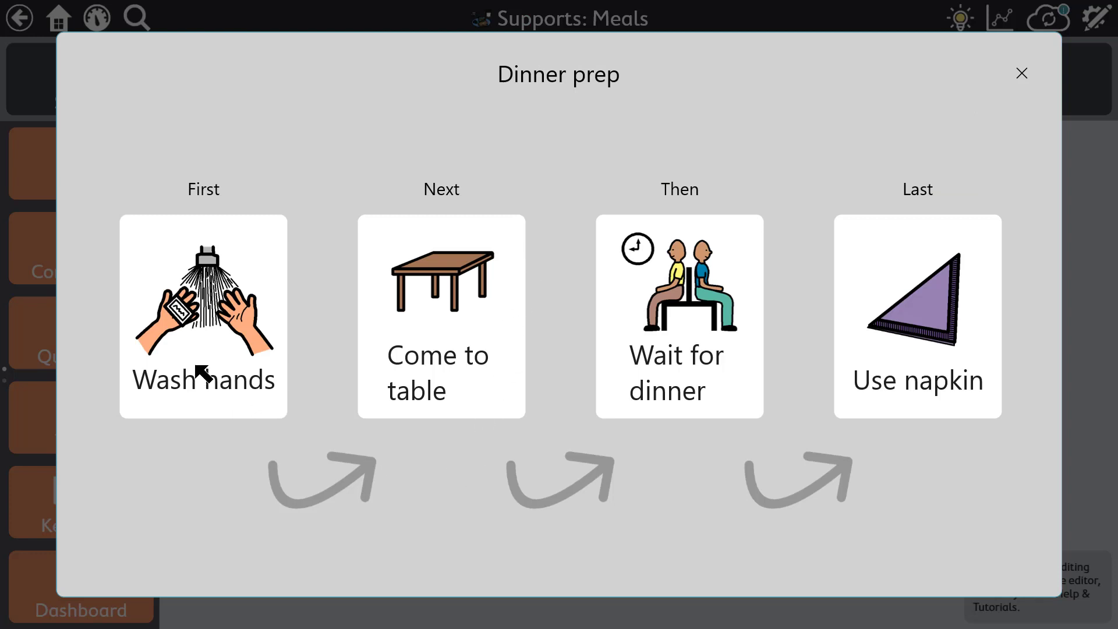
Step: Step through Wash hands, Come to table and Wait for dinner in the Dinner prep schedule of the Meals supports
click(196, 365)
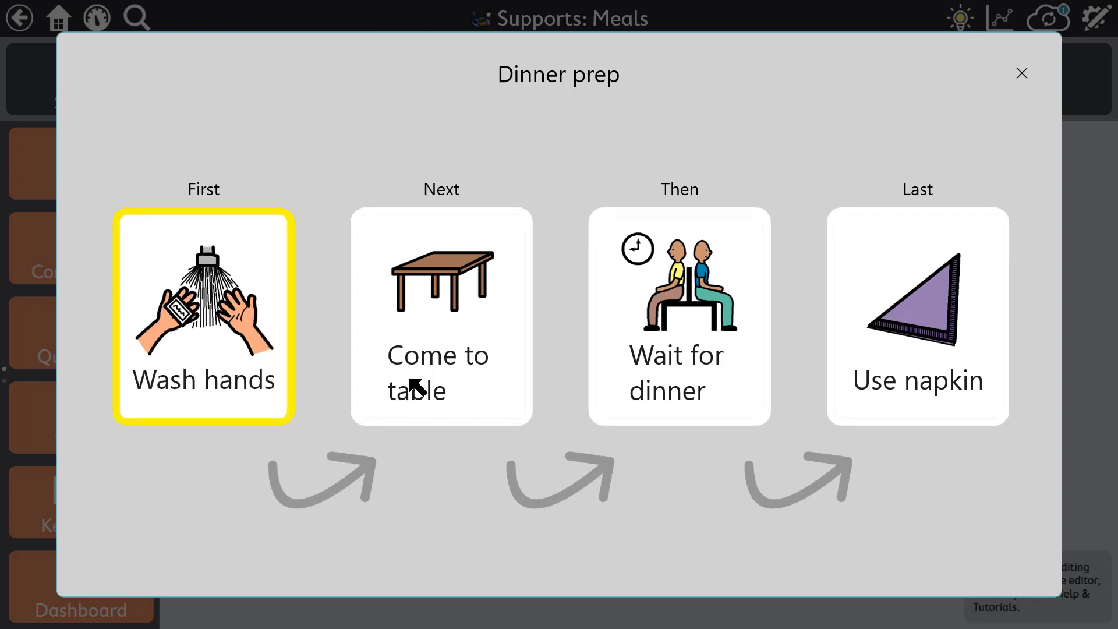
click(498, 380)
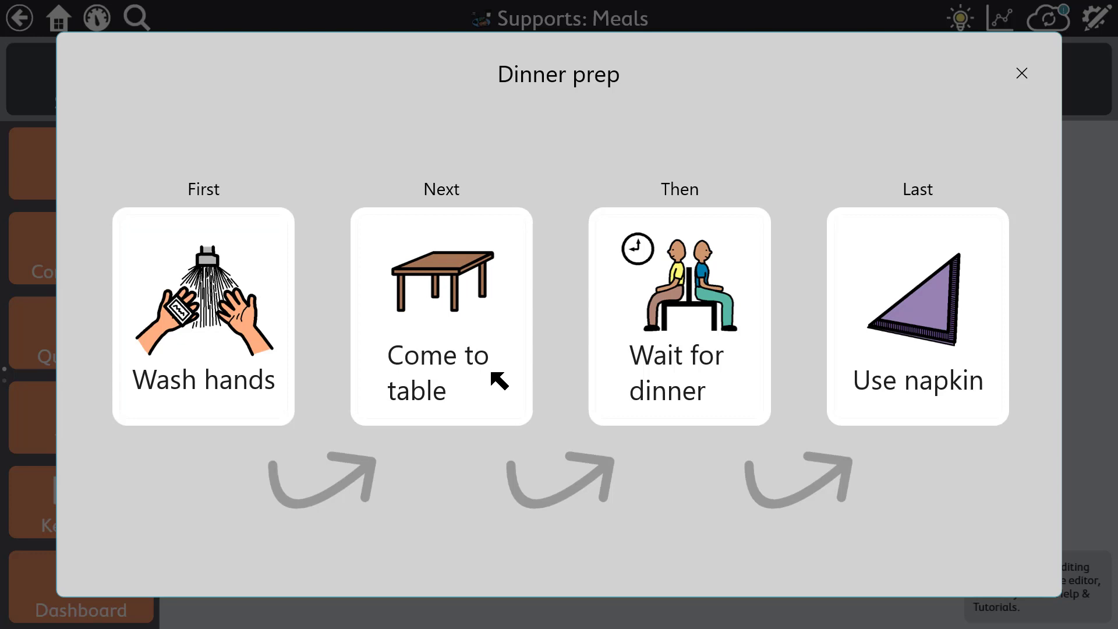
click(745, 392)
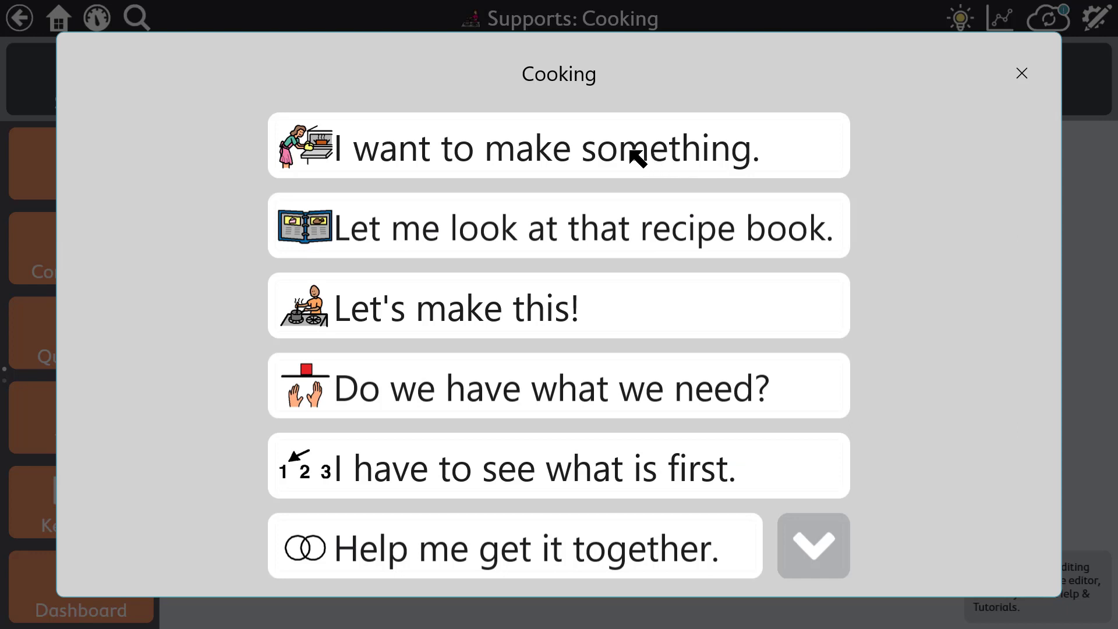
Step: Speak "I want to make something." and "Let me look at that recipe book." from the Cooking script
click(636, 156)
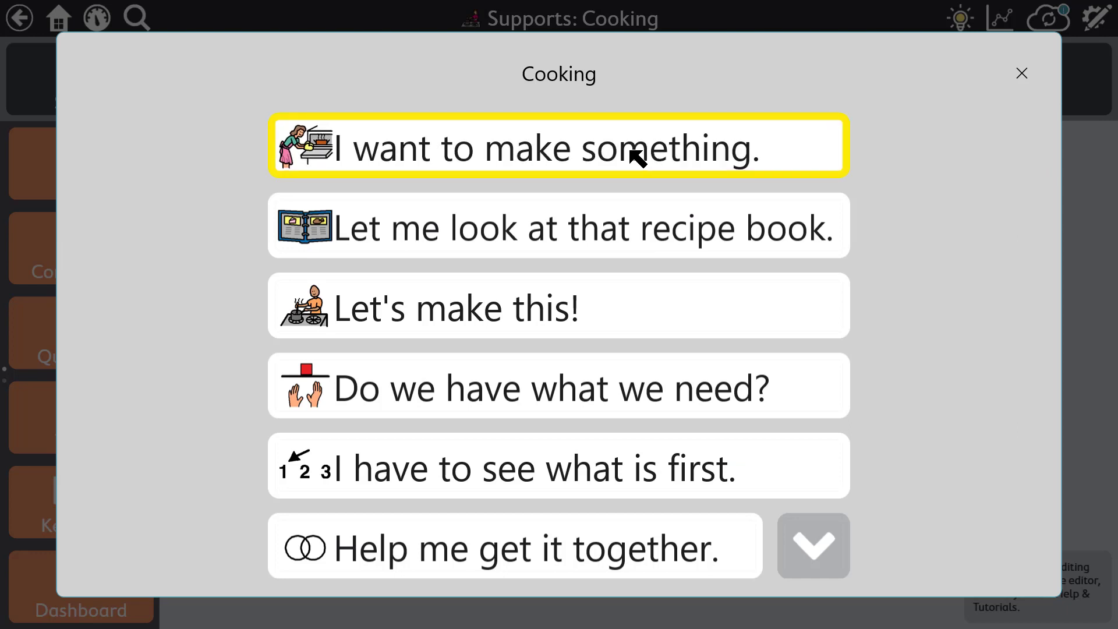
click(716, 226)
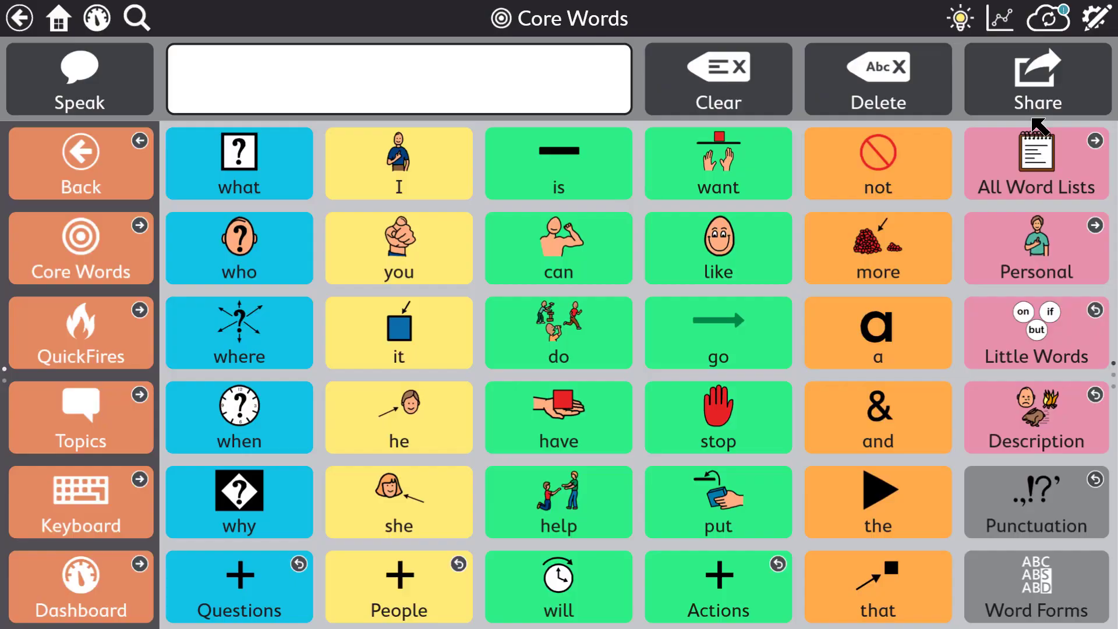
Step: Sync the page set to the cloud from the Core Words page and close the sync window
click(1051, 25)
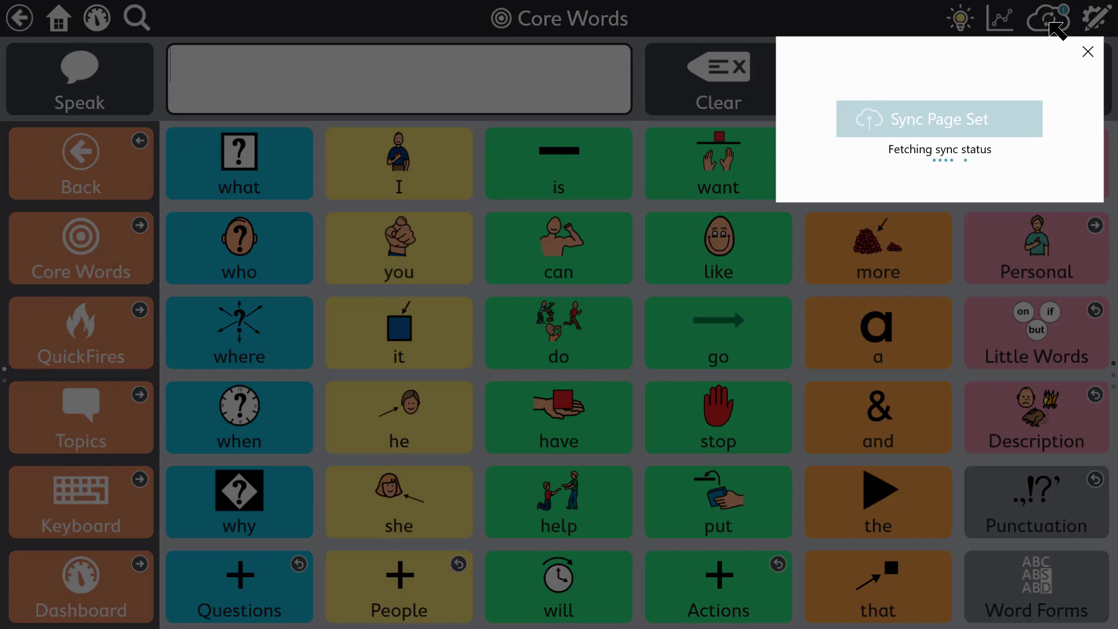
click(994, 119)
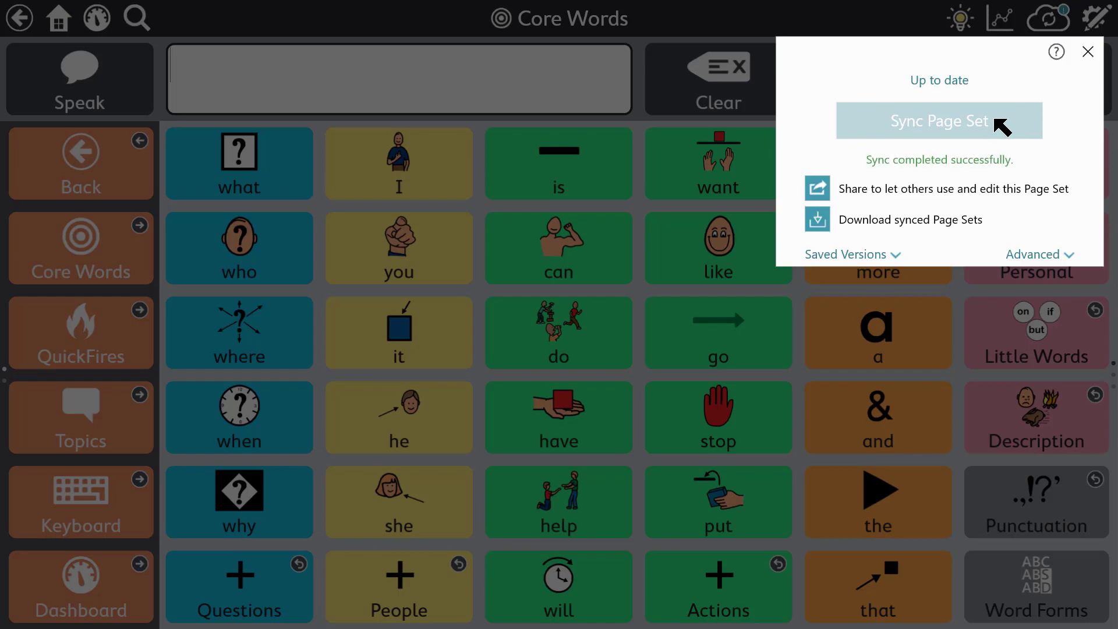
click(875, 367)
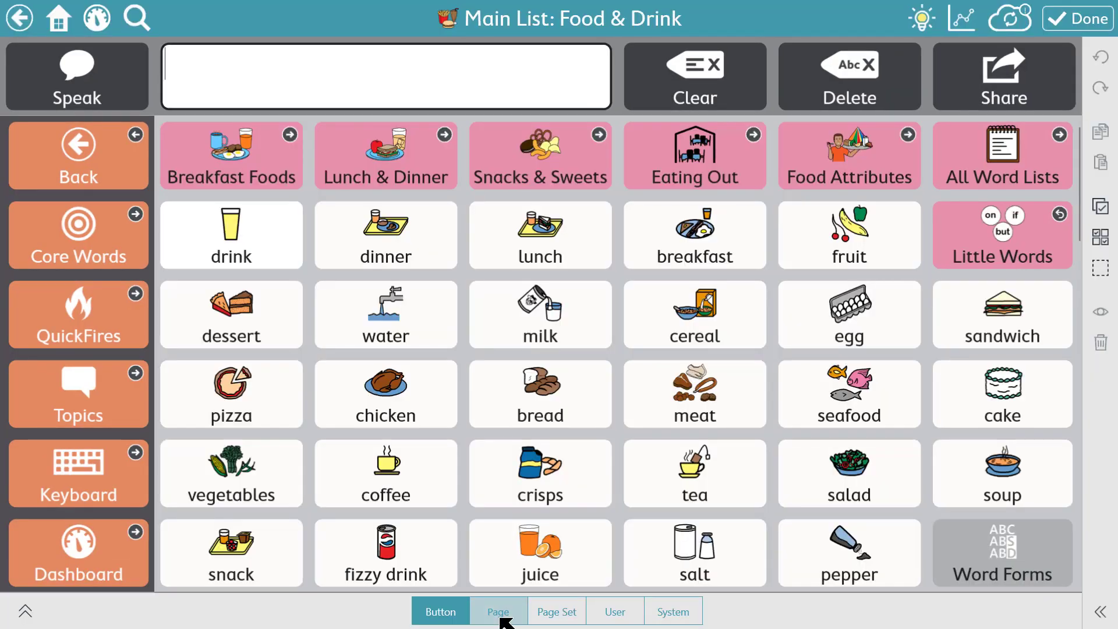
Step: Print the Main List: Food & Drink page, toggling the Message Bar print option
click(504, 616)
click(119, 560)
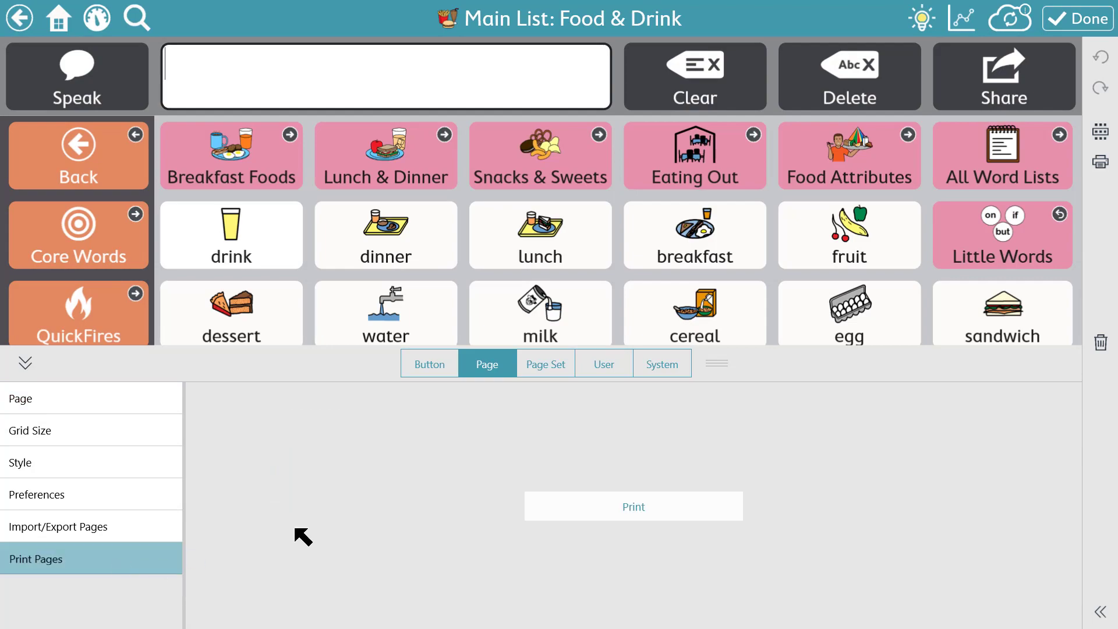
click(557, 508)
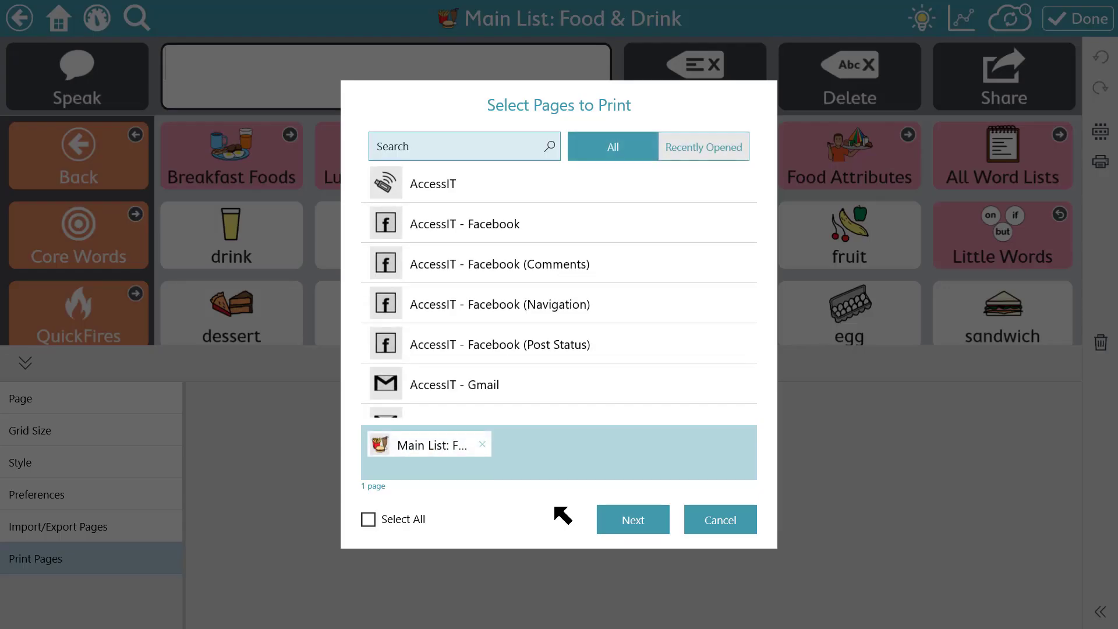
click(645, 525)
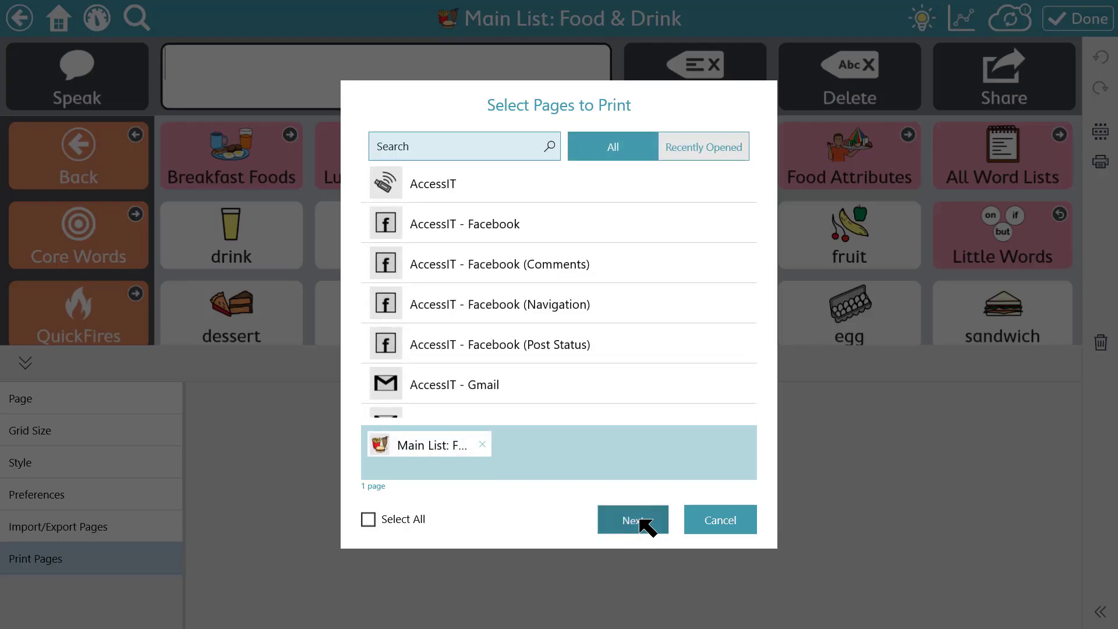
click(716, 393)
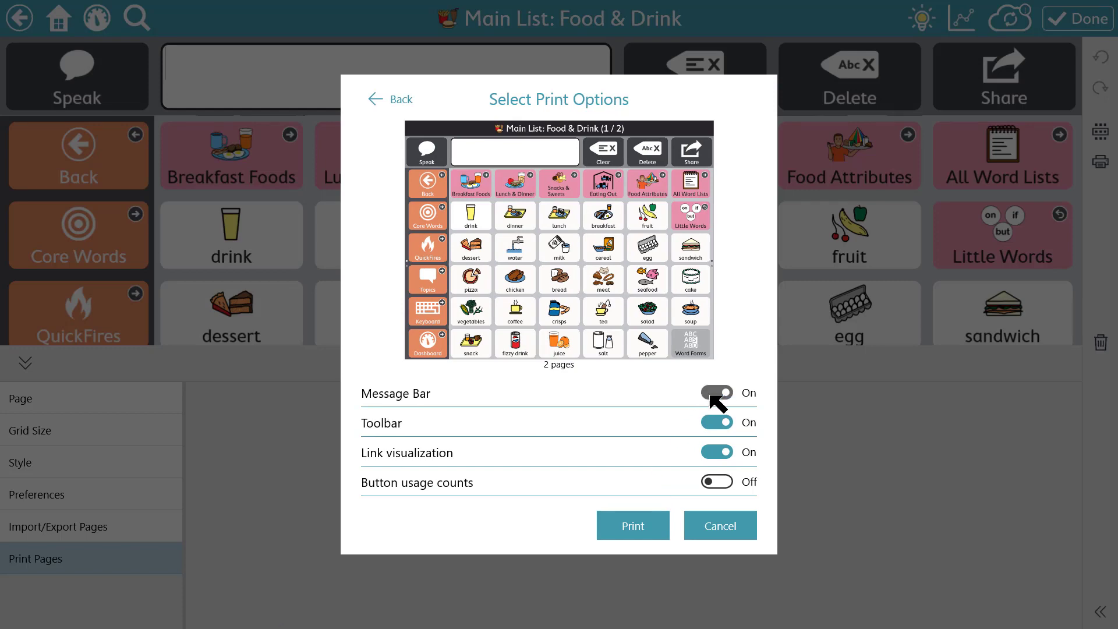
click(641, 528)
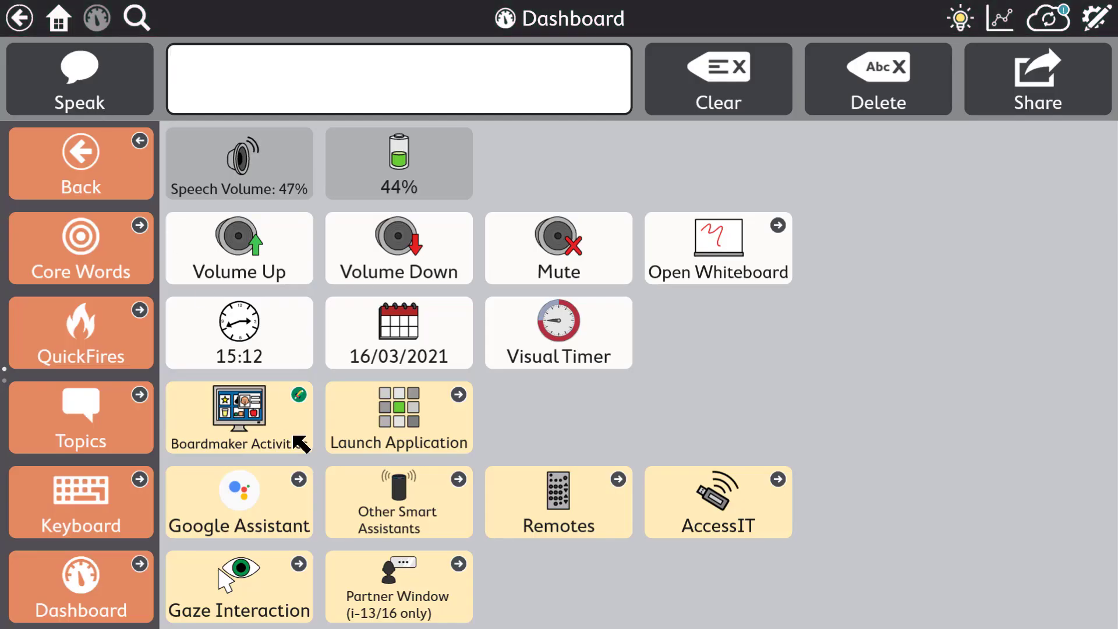
Step: Open the book A Good Pet from the Bookshelf folder of Boardmaker Activities on the Dashboard
click(298, 434)
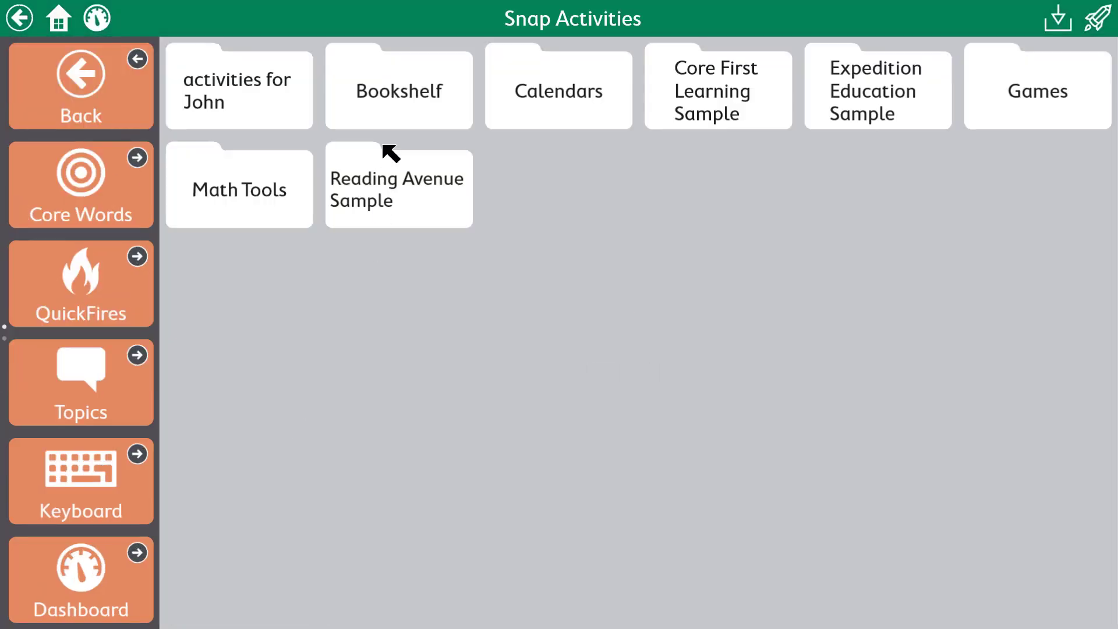
click(388, 120)
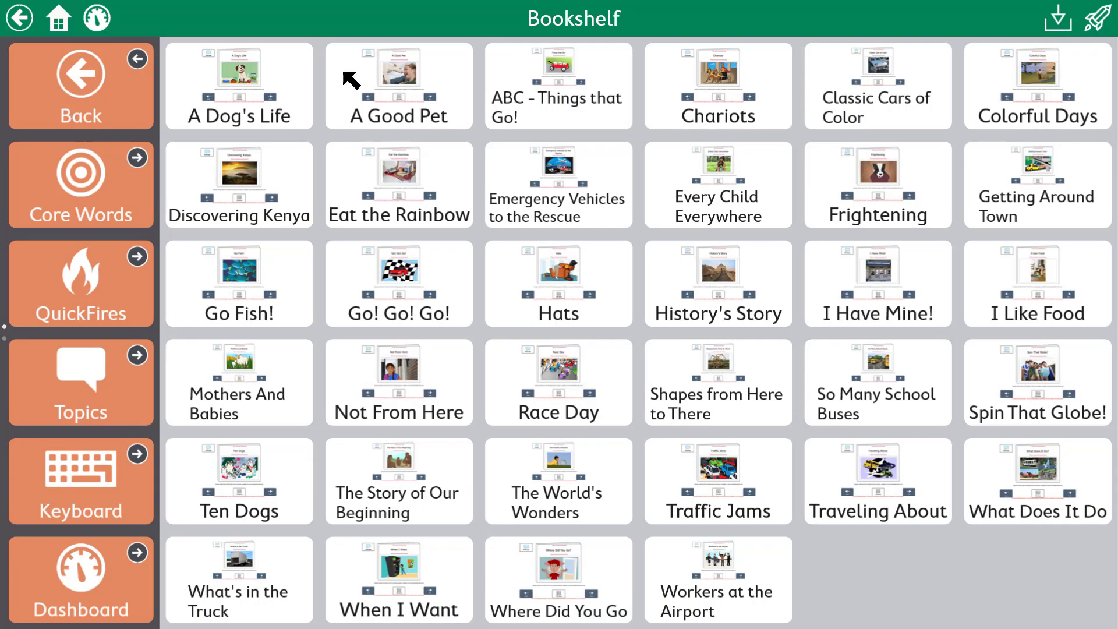
click(351, 80)
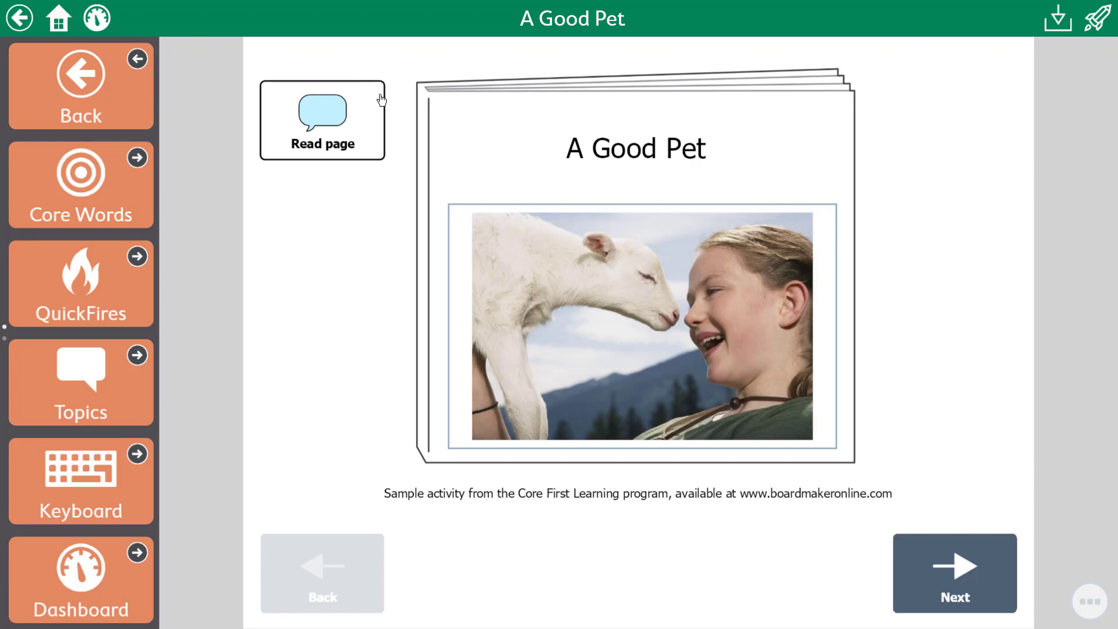
Step: Have the cover and page 1 of A Good Pet read aloud
click(325, 139)
click(908, 548)
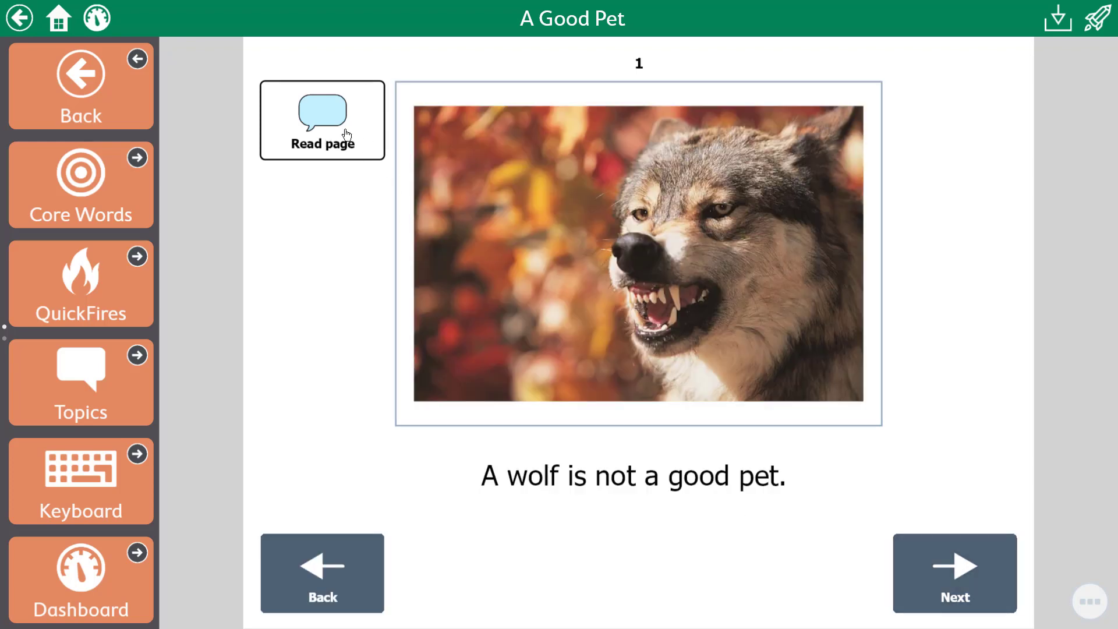
click(331, 131)
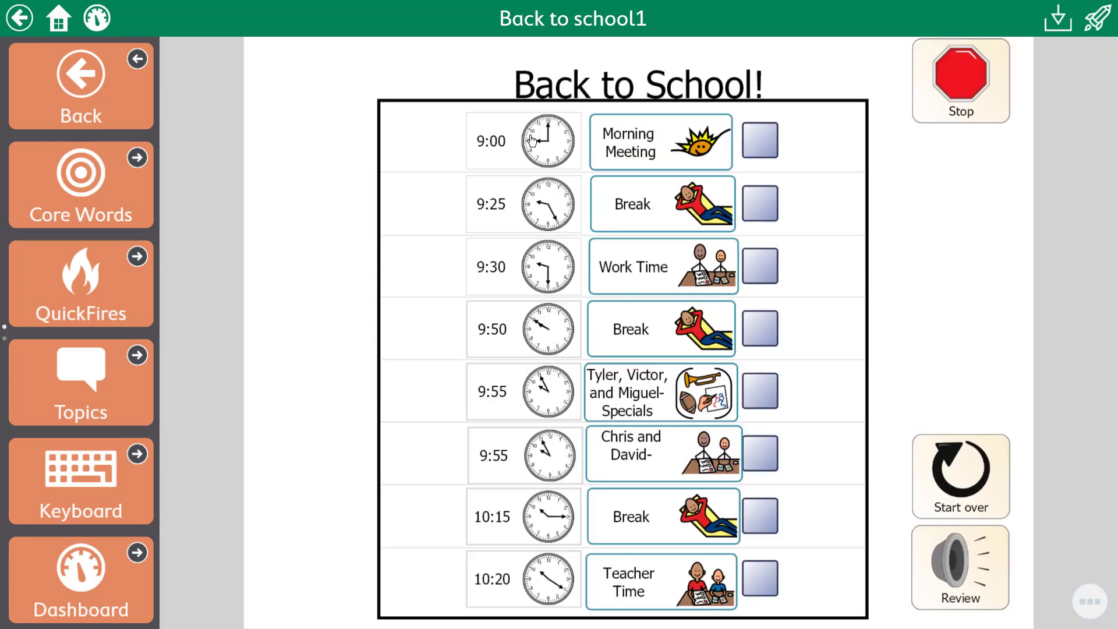
Step: Speak the 9:00 and 9:25 entries in the Back to School! schedule and tick off Morning Meeting and the 9:25 Break
click(531, 140)
click(759, 144)
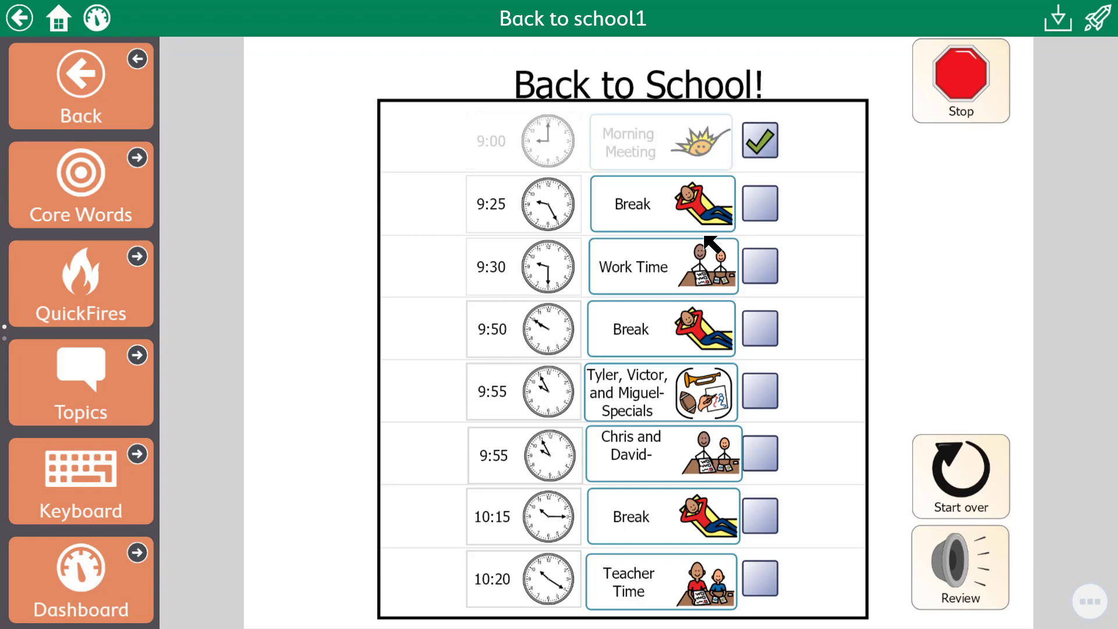
click(553, 210)
click(663, 208)
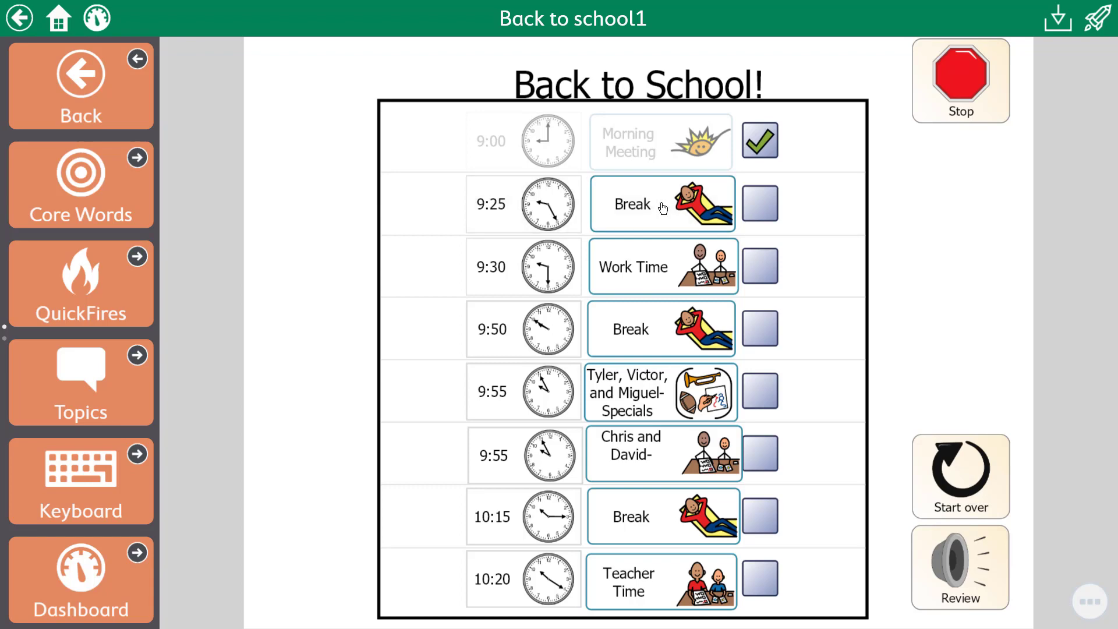
click(760, 203)
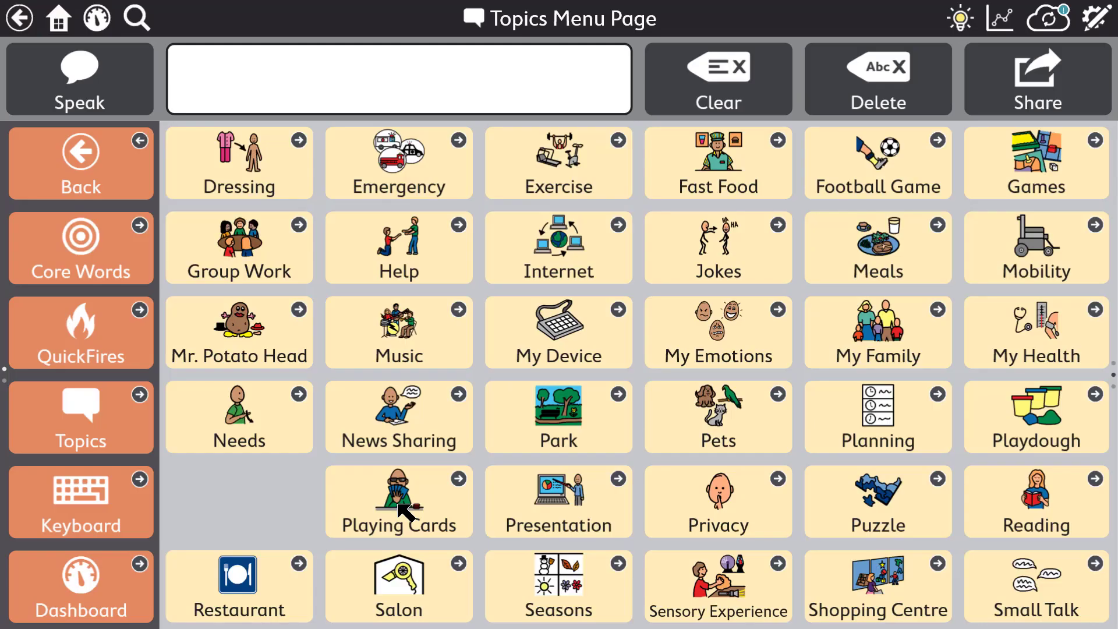
Step: Open the Games topic and speak the phrase "My turn"
click(998, 165)
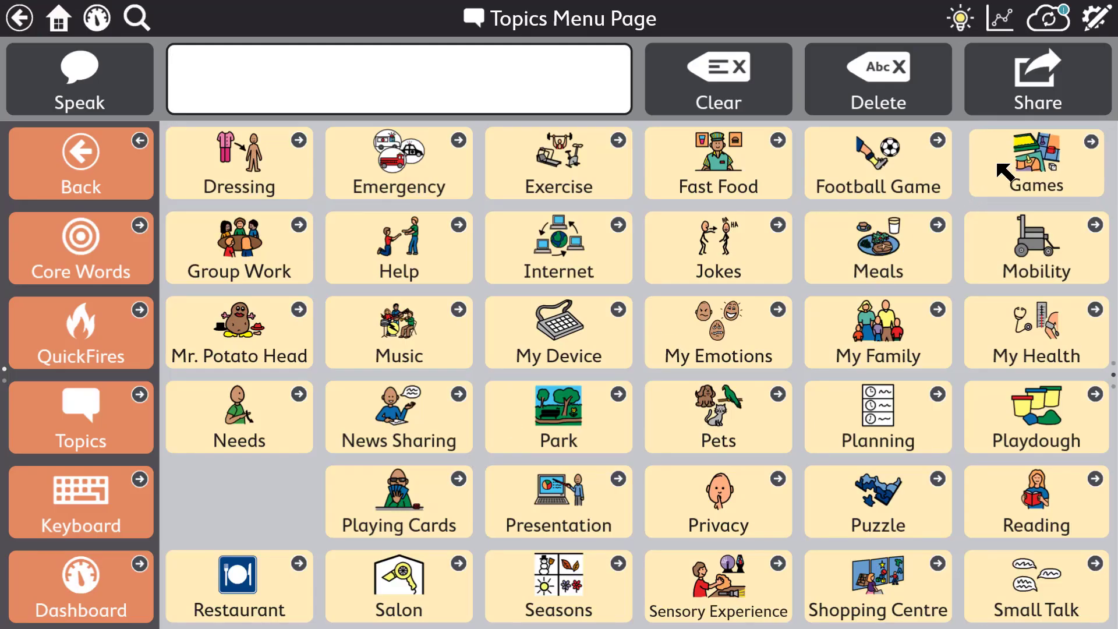
click(449, 262)
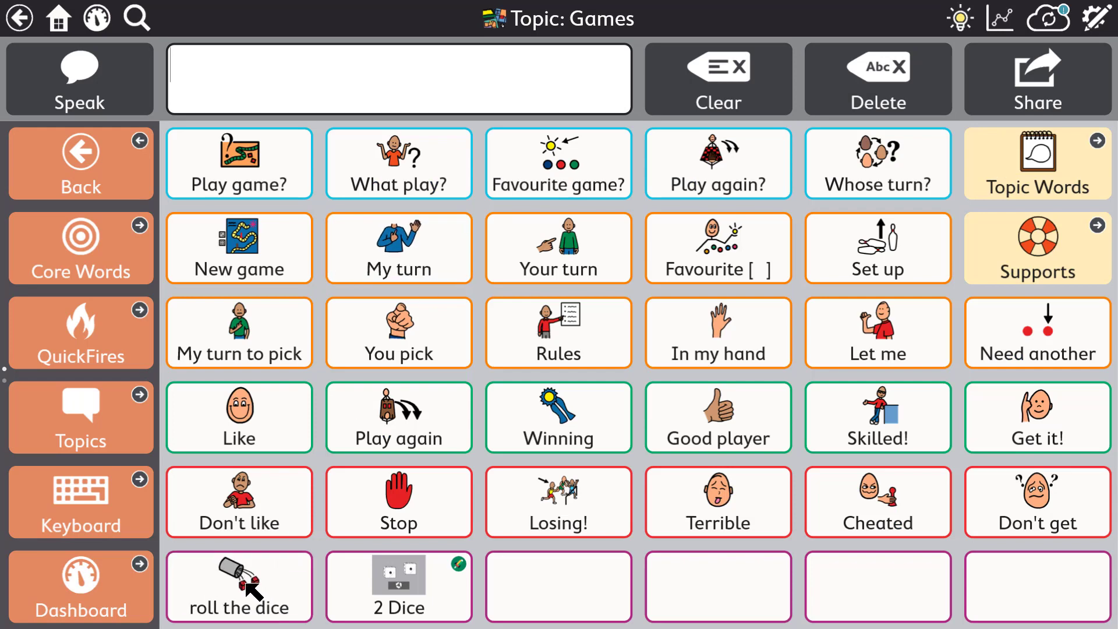
Step: Roll the dice in the 2 Dice activity, then return to the Games topic to speak "Your turn"
click(393, 573)
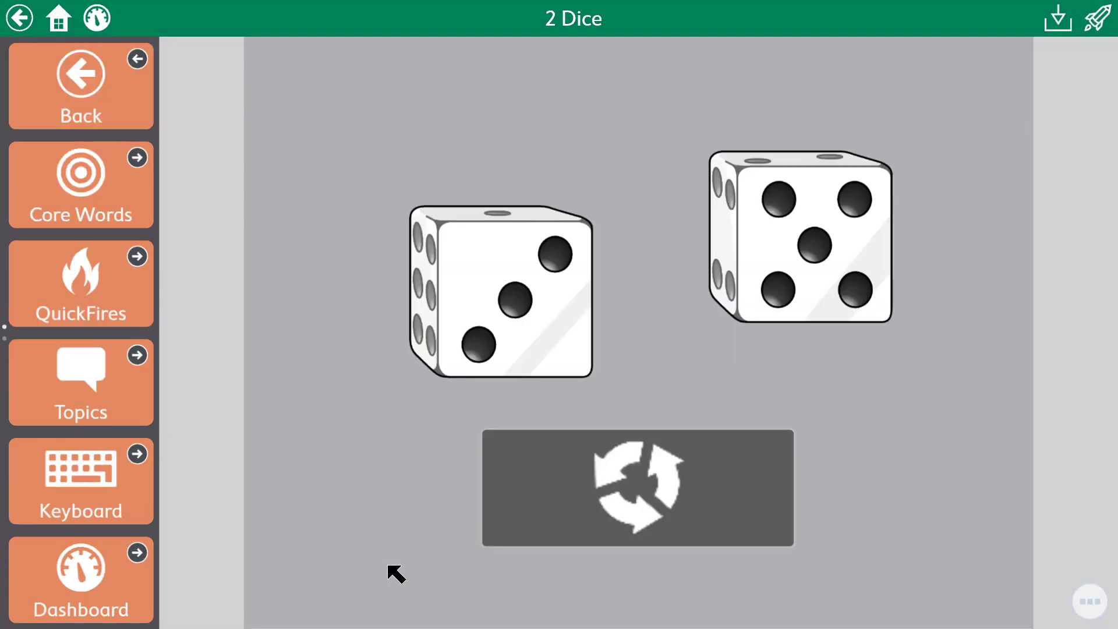
click(566, 500)
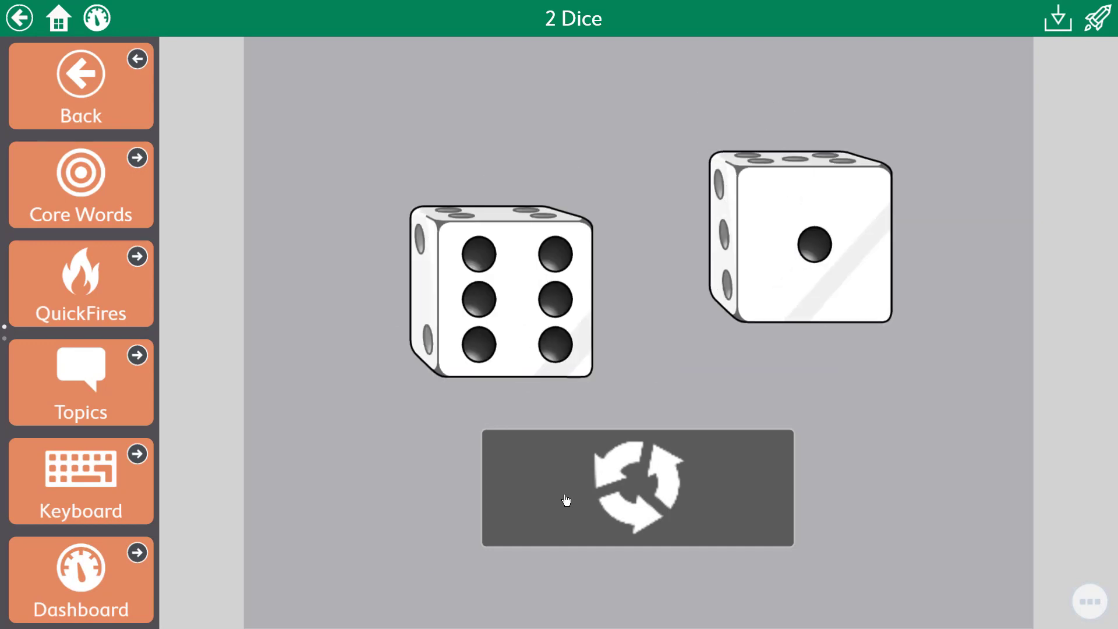
click(110, 100)
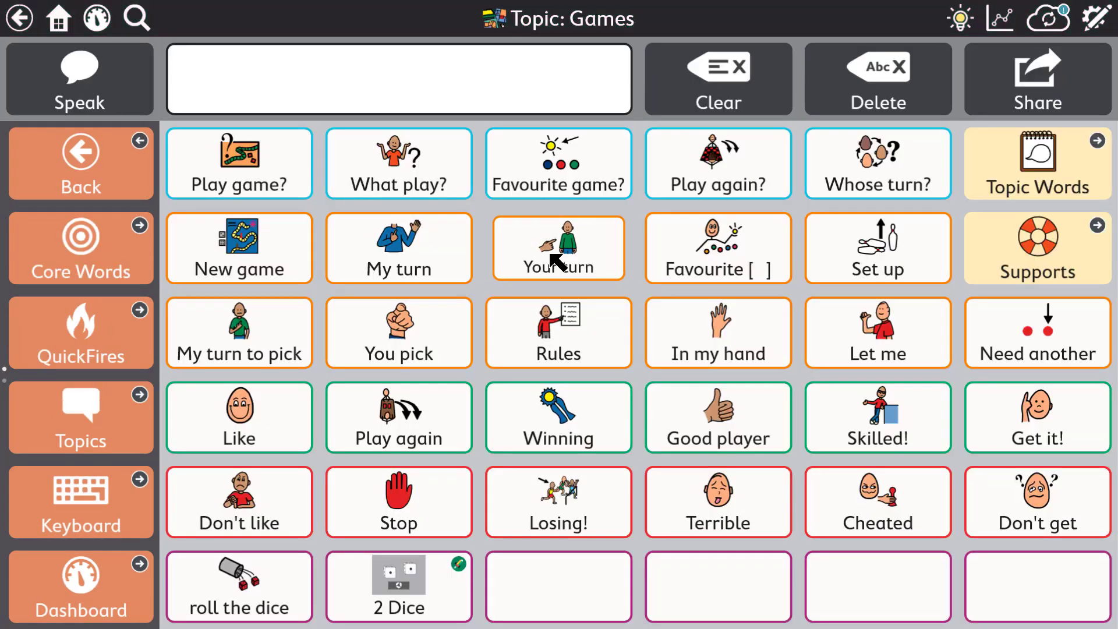
click(551, 260)
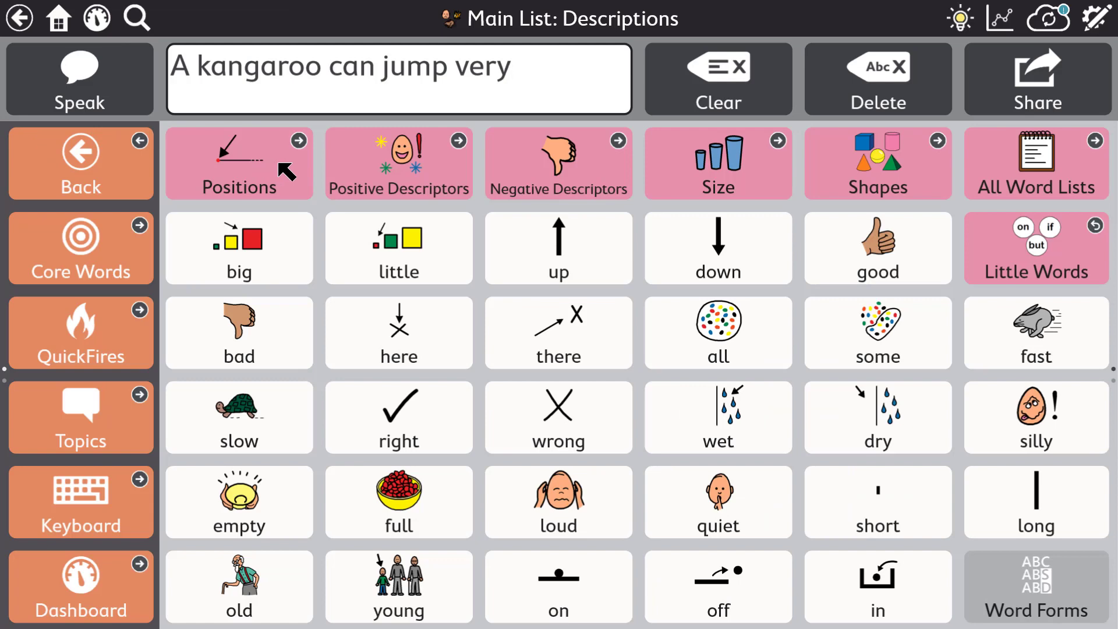
Step: Add "high" to the kangaroo message and send "A kangaroo can jump very high" through AccessIT into the blank Word document
click(277, 164)
click(268, 570)
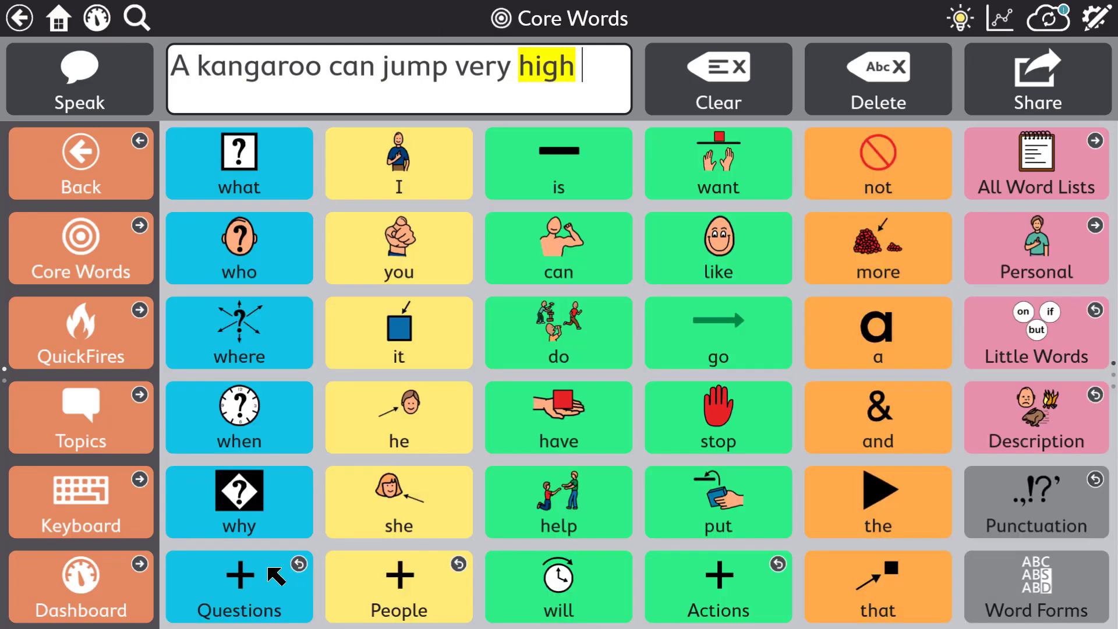
click(1004, 70)
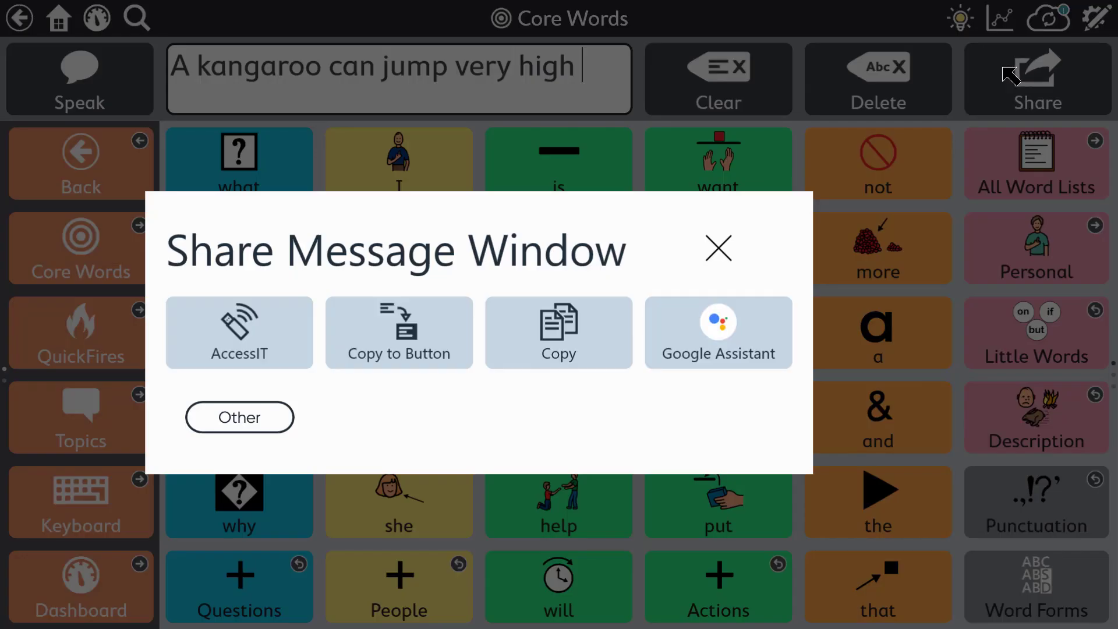
click(229, 323)
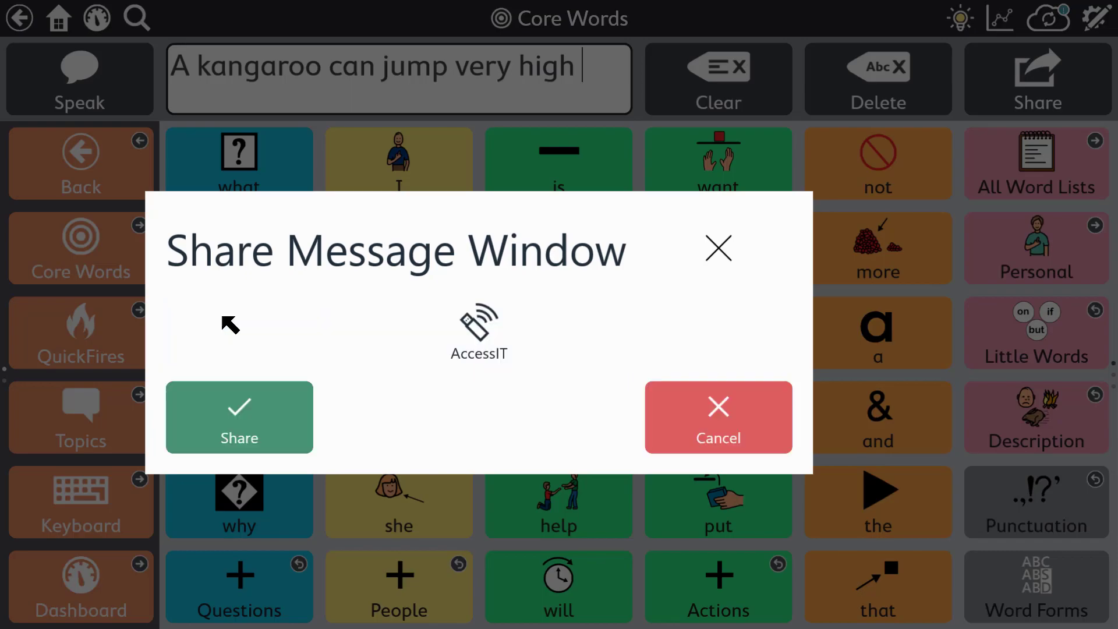
click(249, 429)
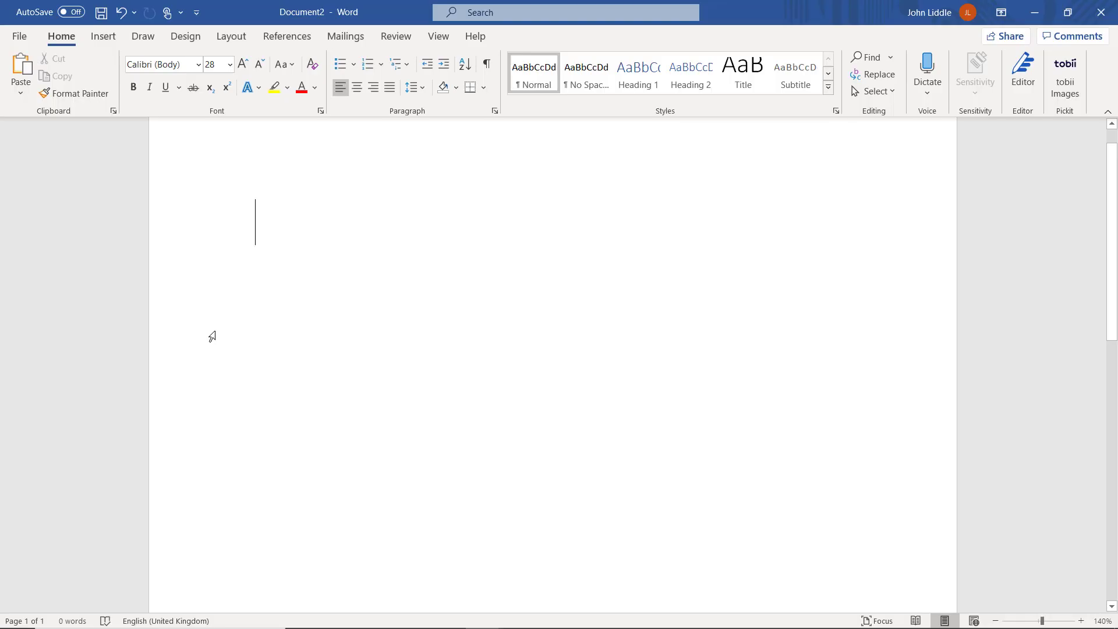
text(A kanga)
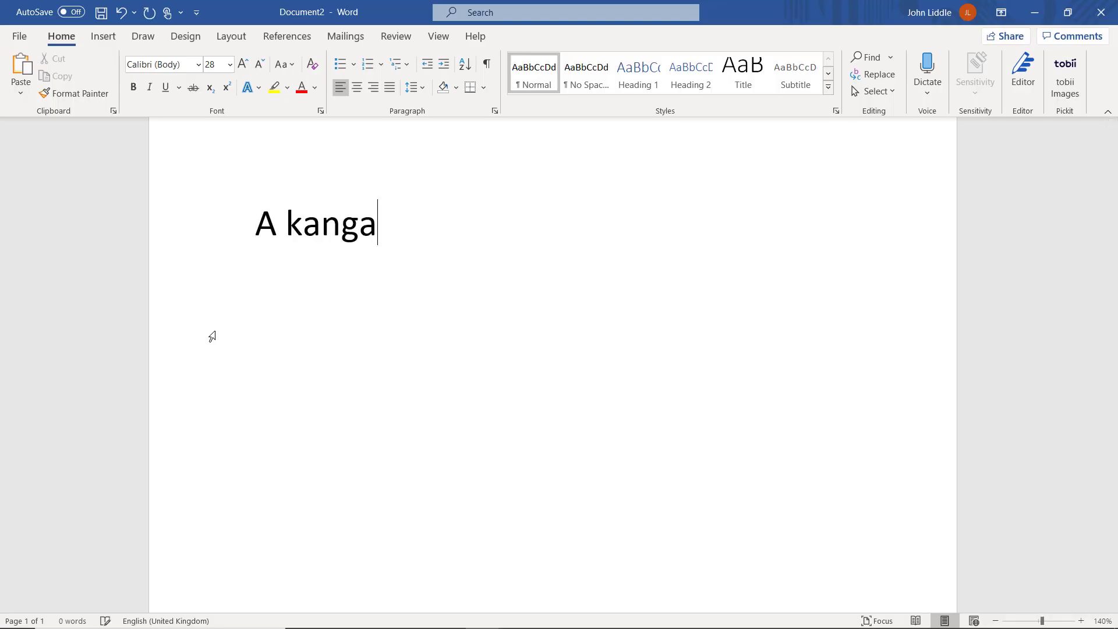
text(roo can )
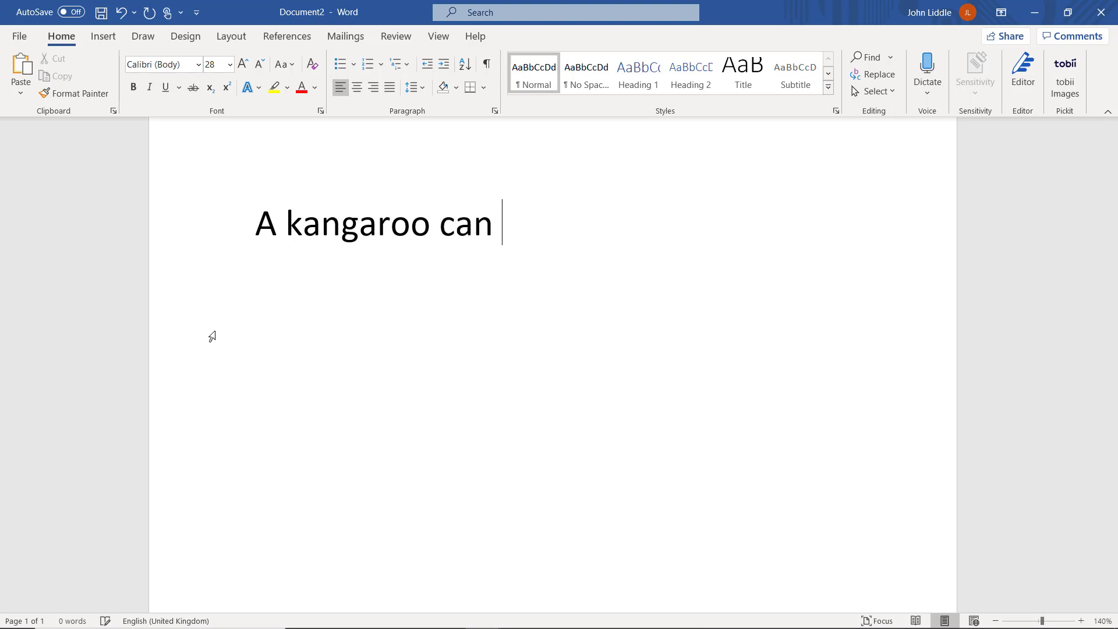
text(jump ve)
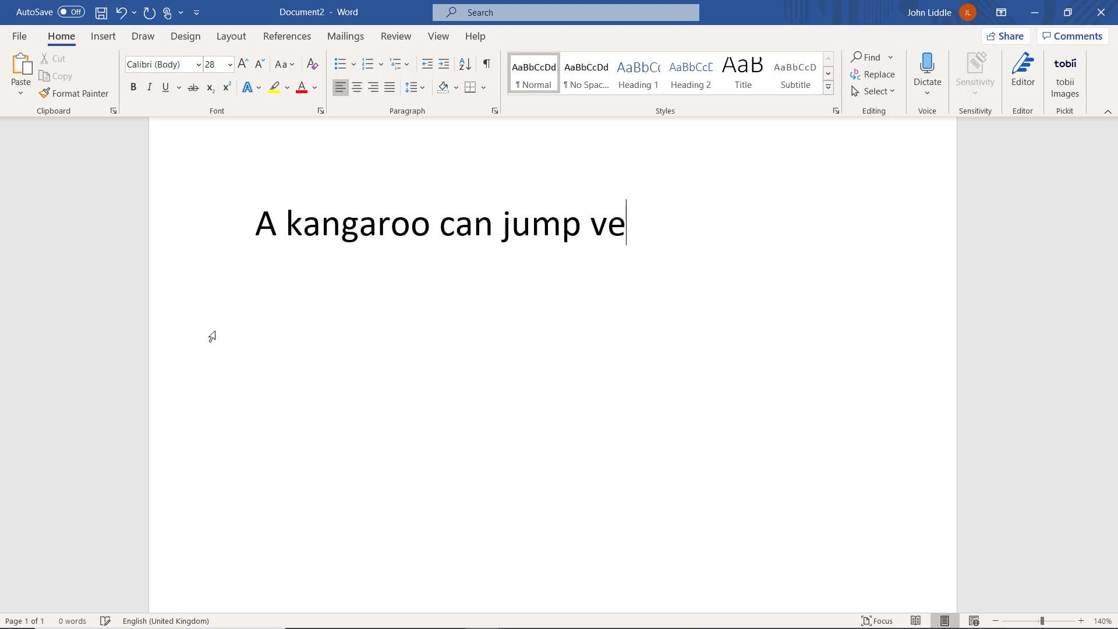
text(ry high)
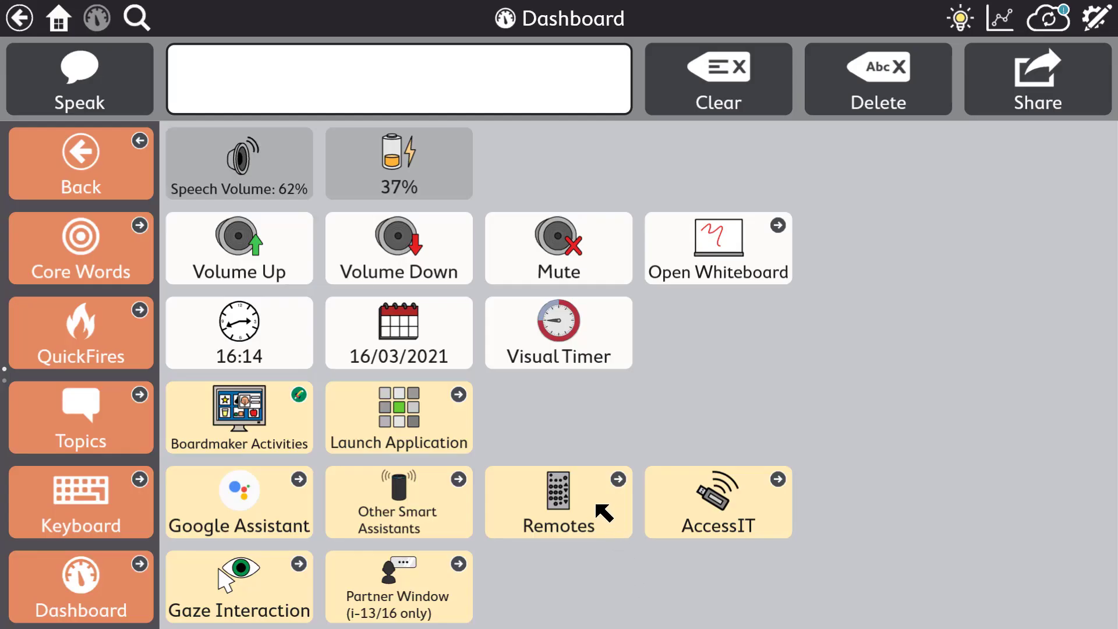
Step: View the dining room TV remote page from Remotes, then return to the Dashboard
click(604, 513)
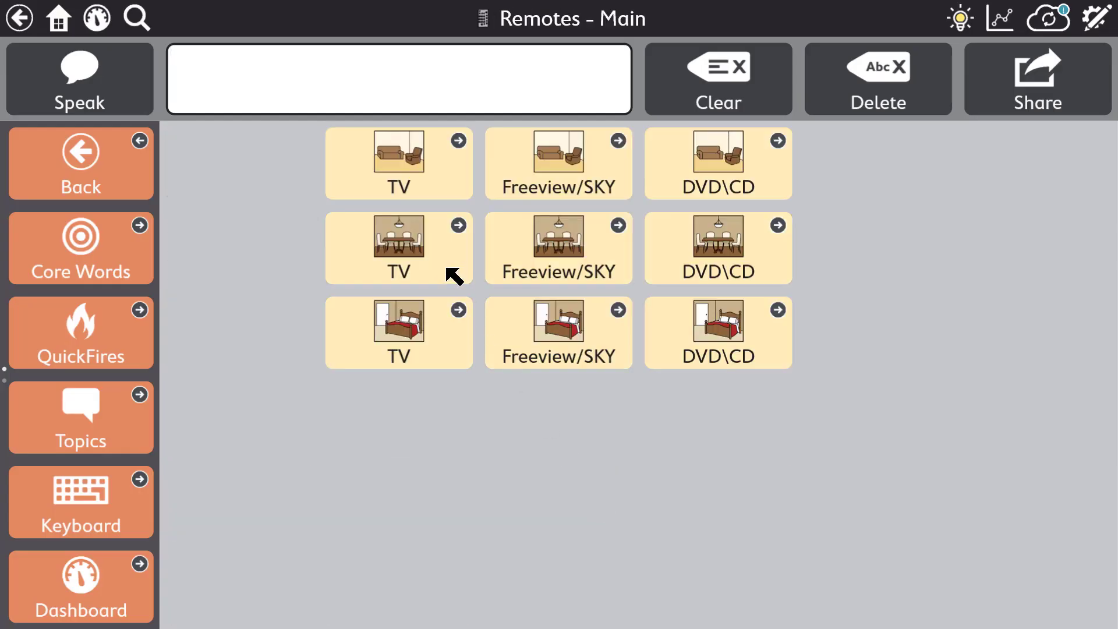
click(450, 271)
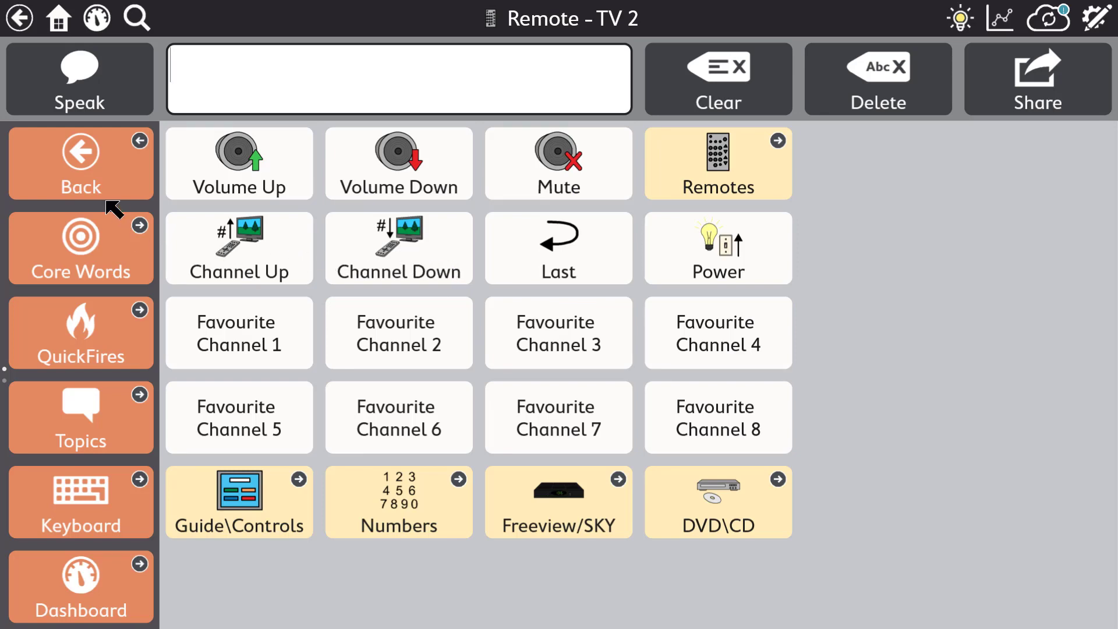
click(86, 182)
click(85, 182)
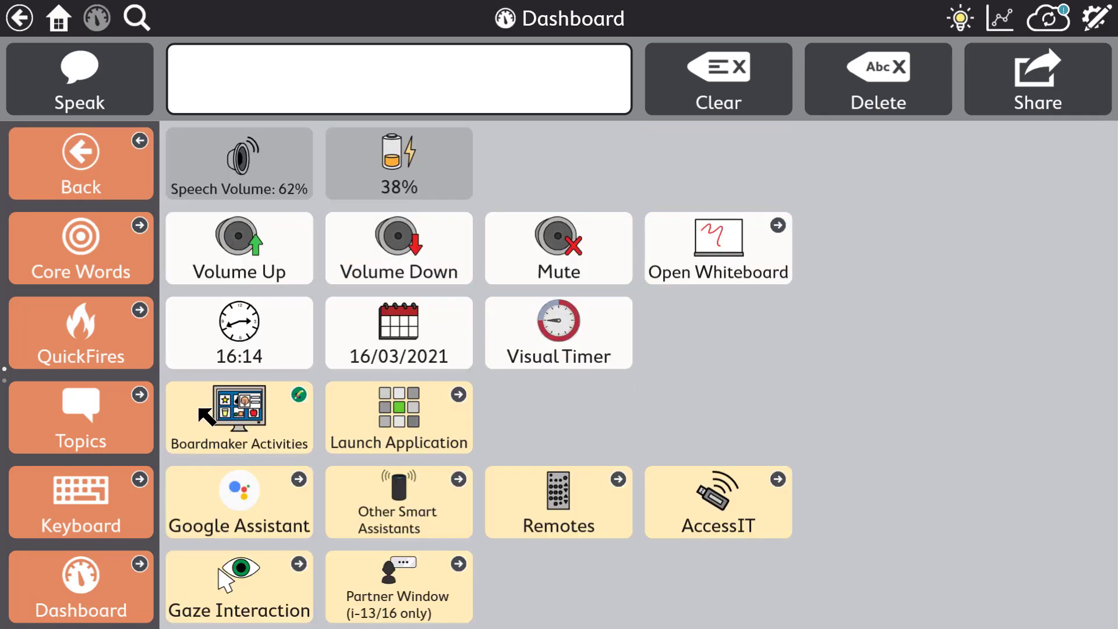
Step: Visit Google Assistant's Time & Weather page, and switch the dining room light on and off from Home Controls
click(290, 498)
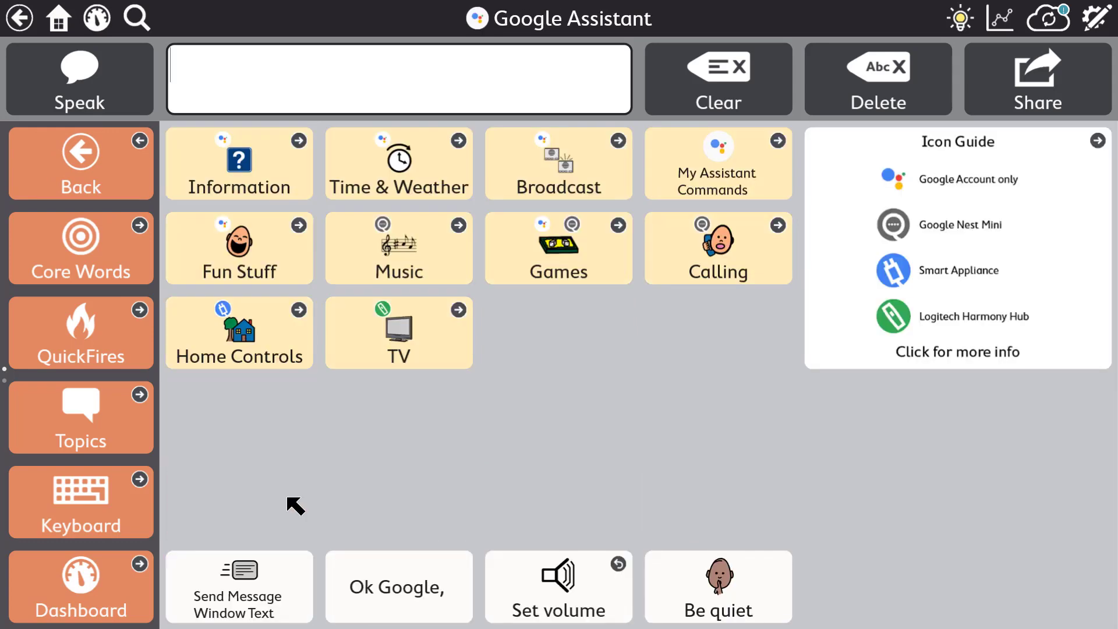
click(370, 178)
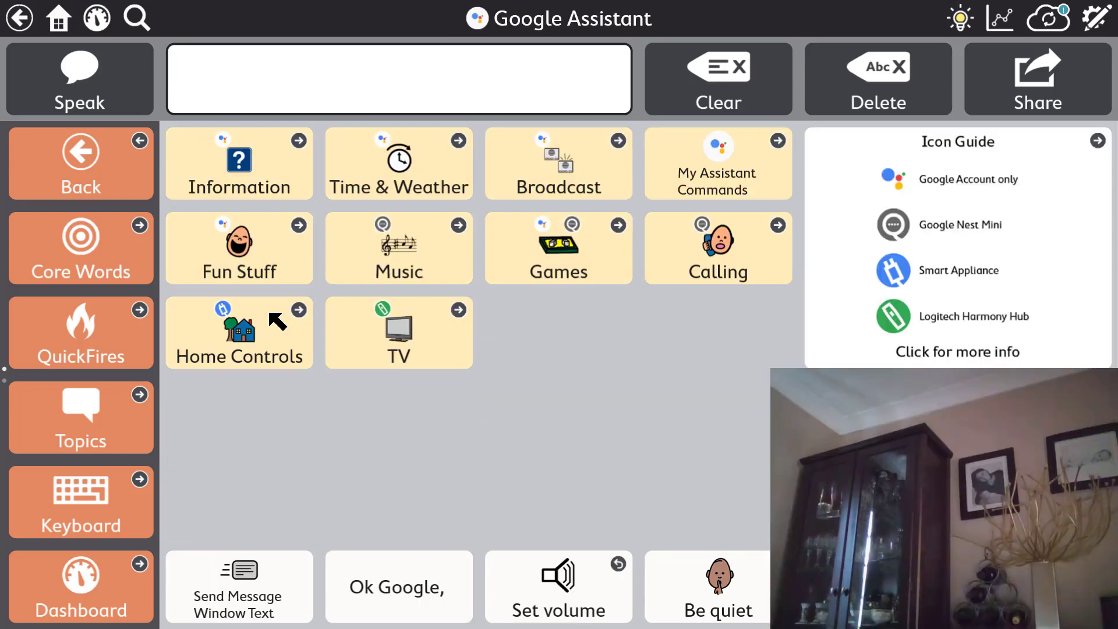
click(279, 320)
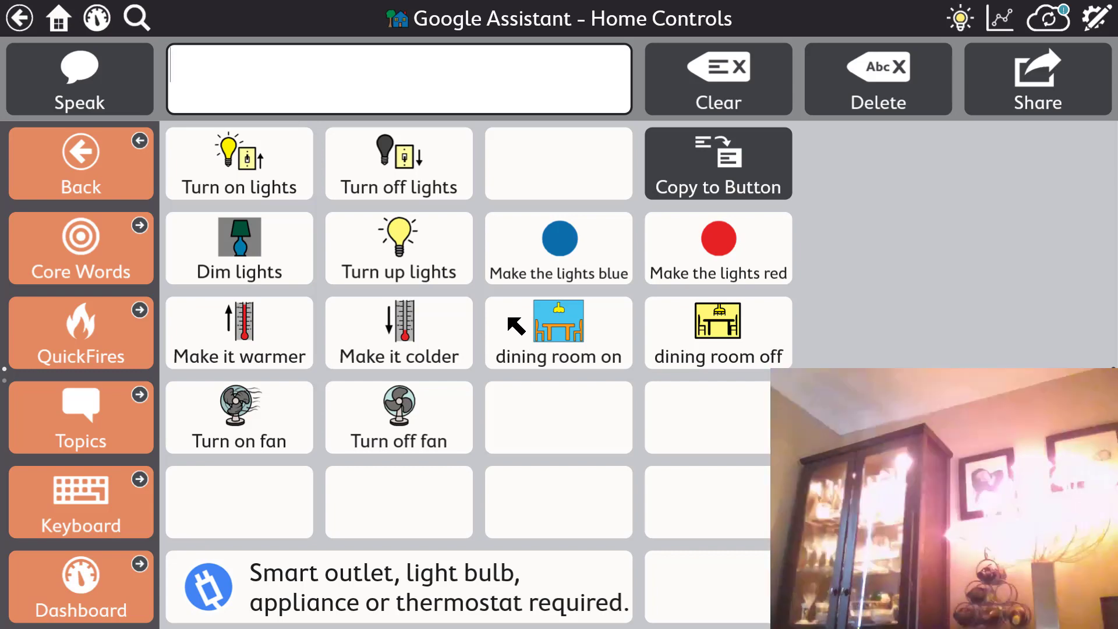
click(673, 330)
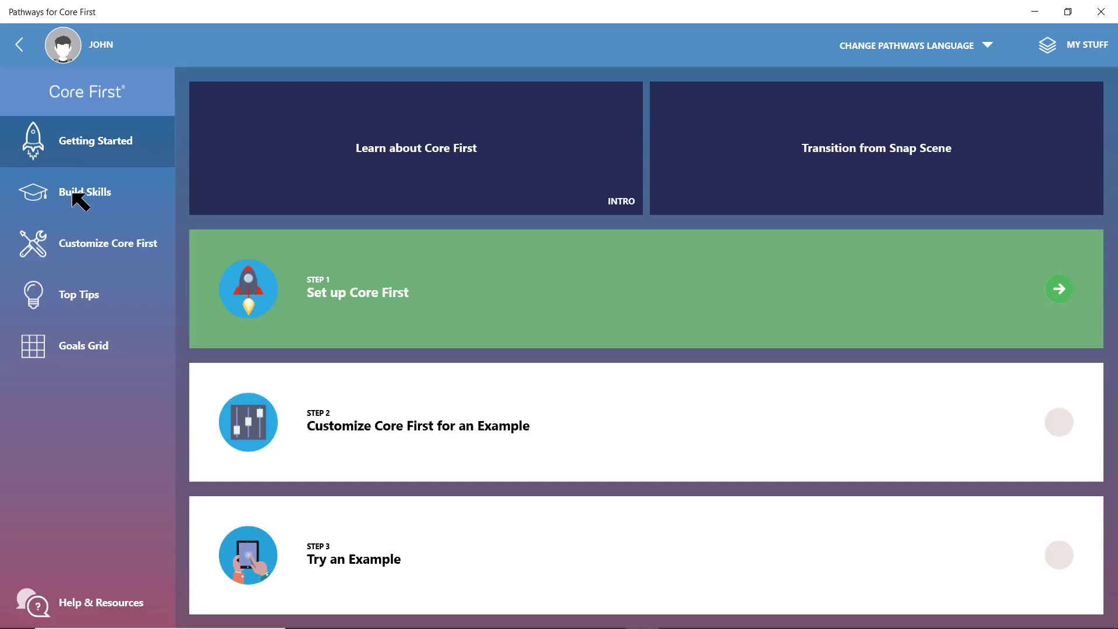
Step: Look over the Build Skills, Customize Core First, Top Tips and Goals Grid sections in Pathways for Core First
click(73, 194)
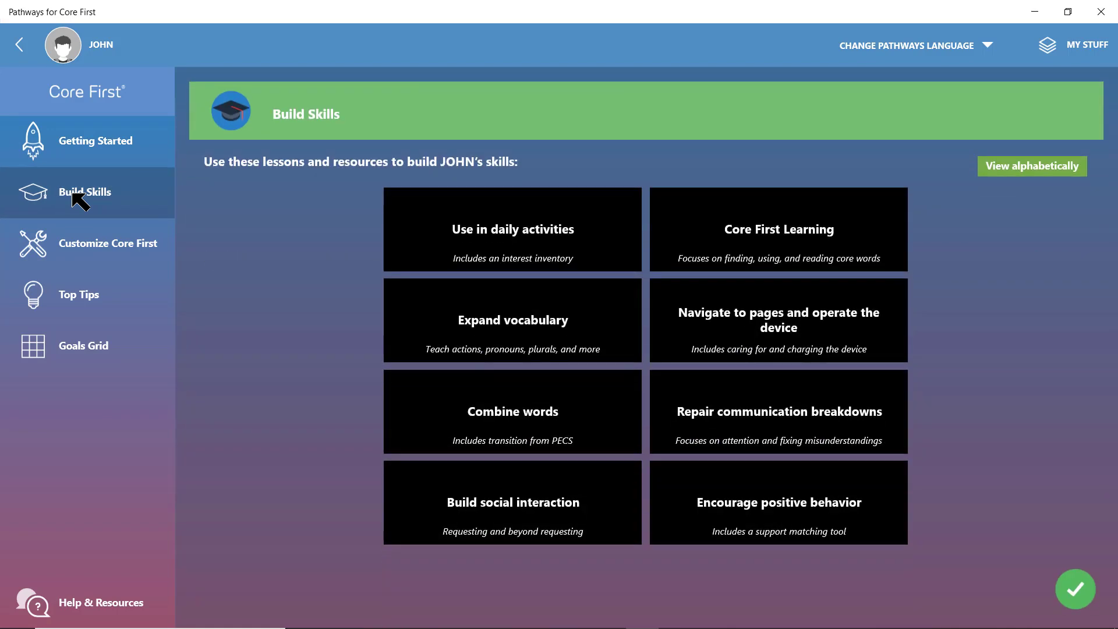
click(84, 249)
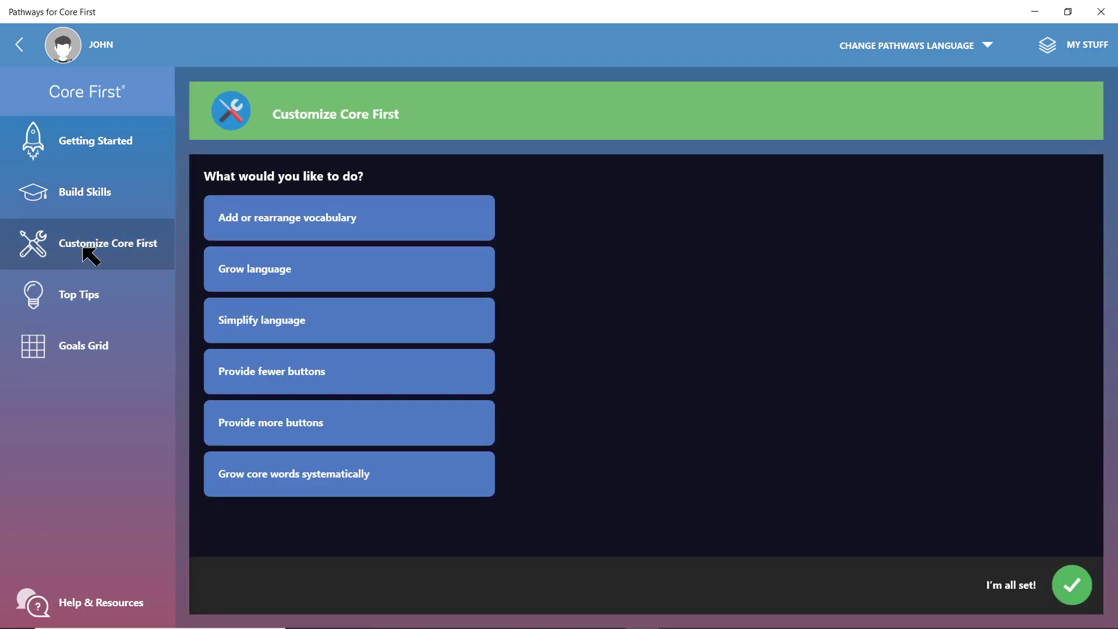
click(94, 301)
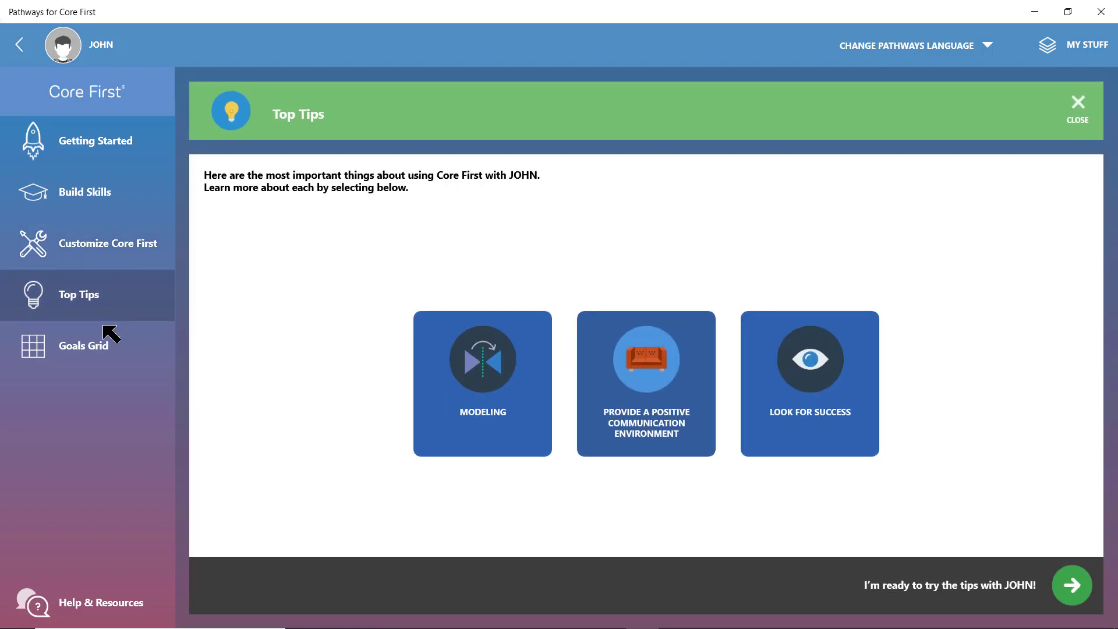
click(91, 358)
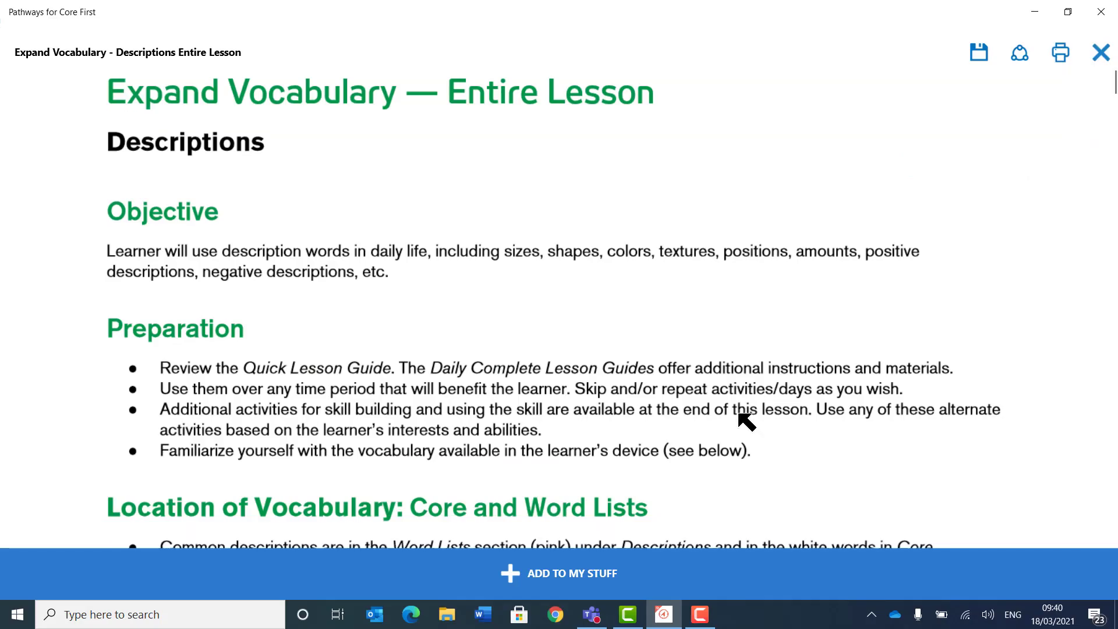
Step: Read through the Expand Vocabulary - Descriptions Entire Lesson document
scroll(745, 420, down, 8)
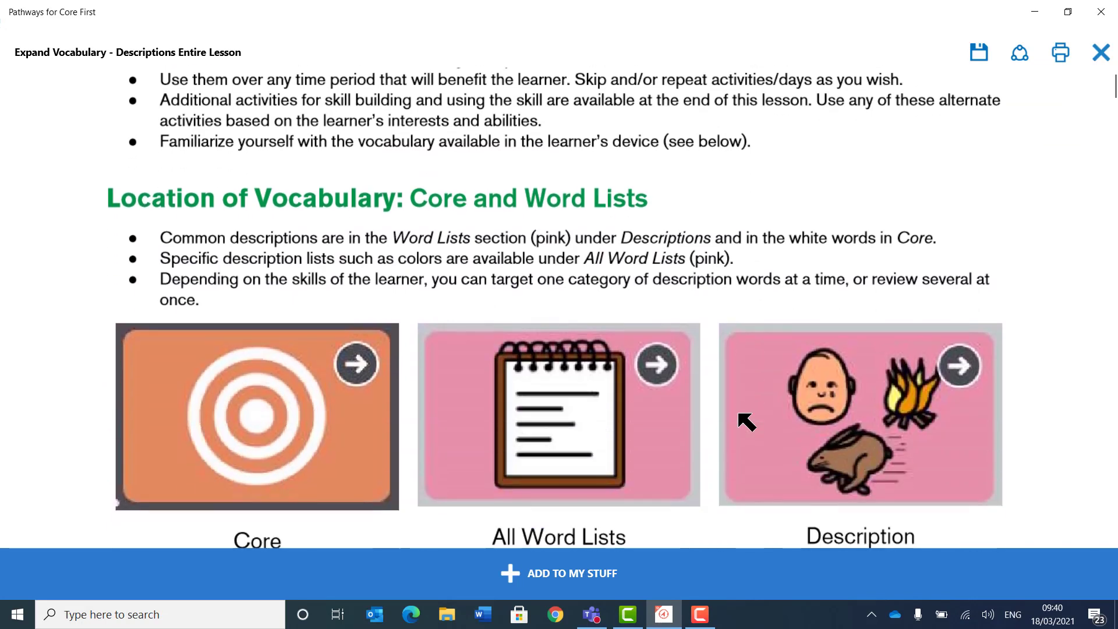
scroll(745, 421, down, 10)
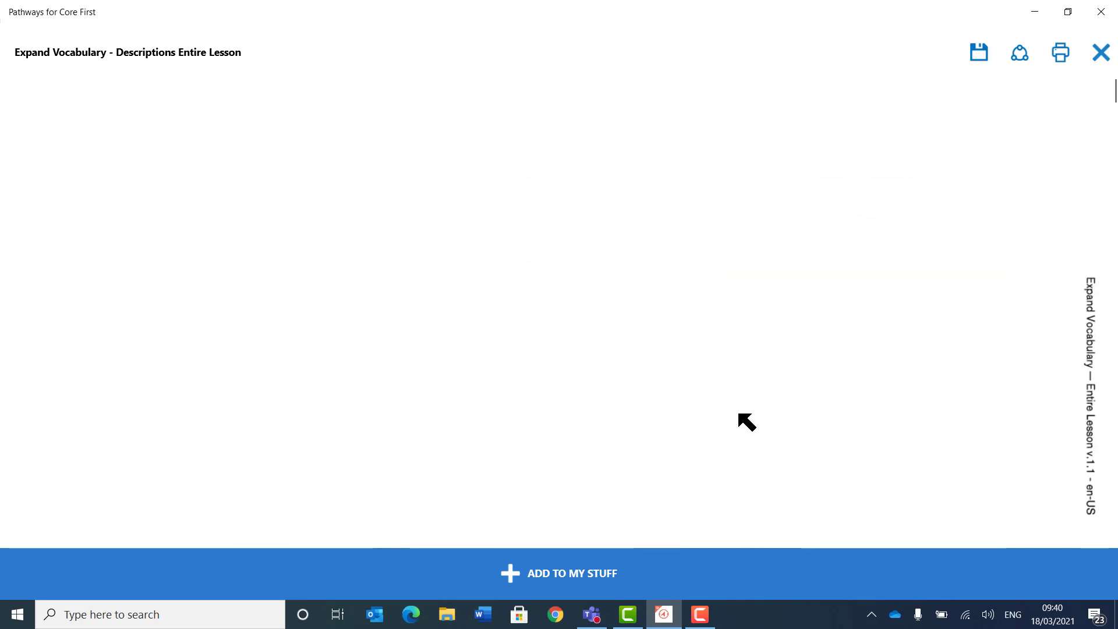
scroll(745, 420, down, 15)
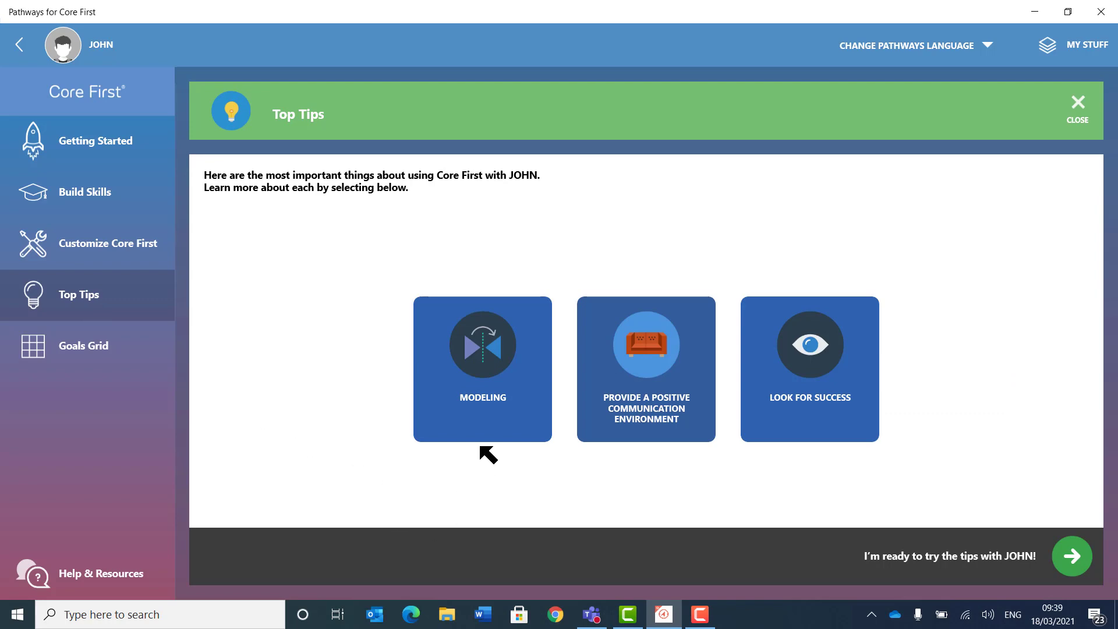
Step: Open the Modeling tip and look through the illustrated pages of the Teach Core Word - You Entire Lesson
click(487, 420)
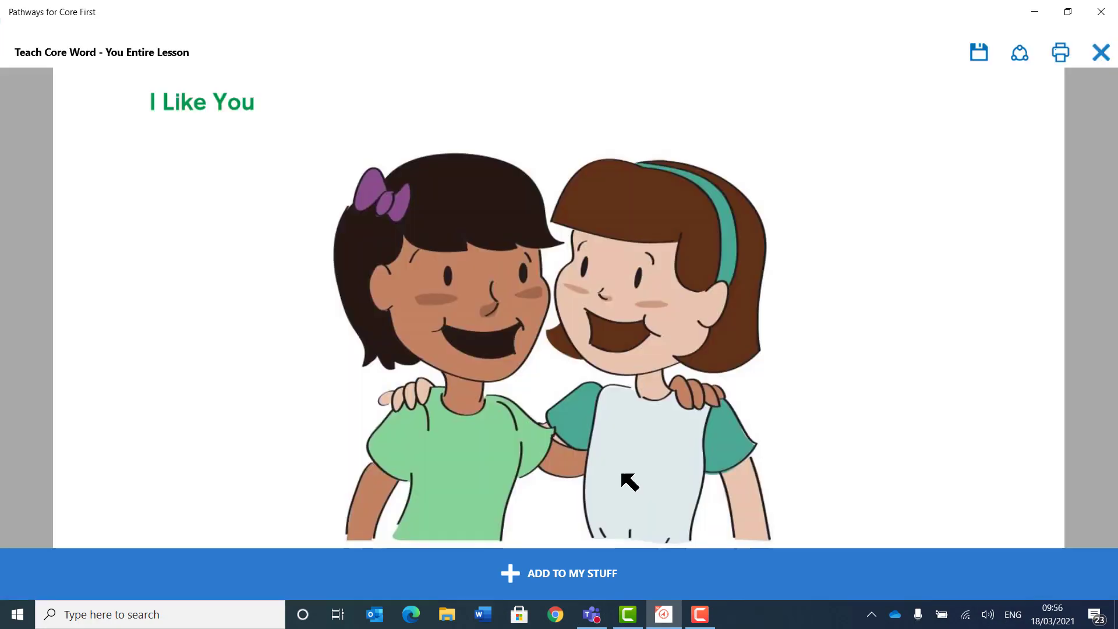
scroll(622, 474, down, 10)
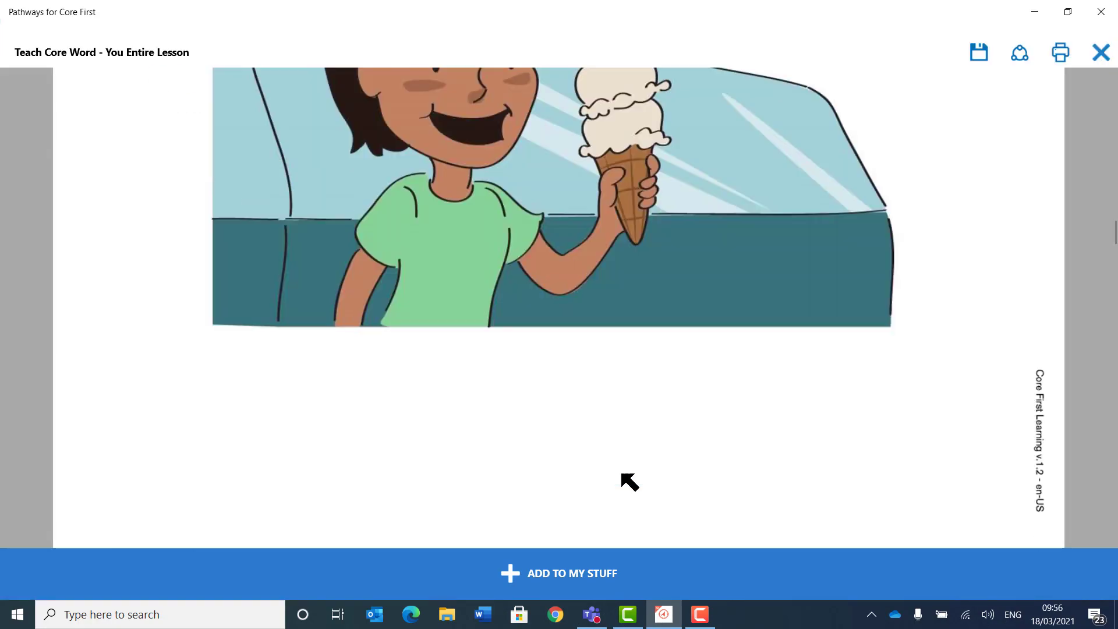
scroll(622, 474, down, 15)
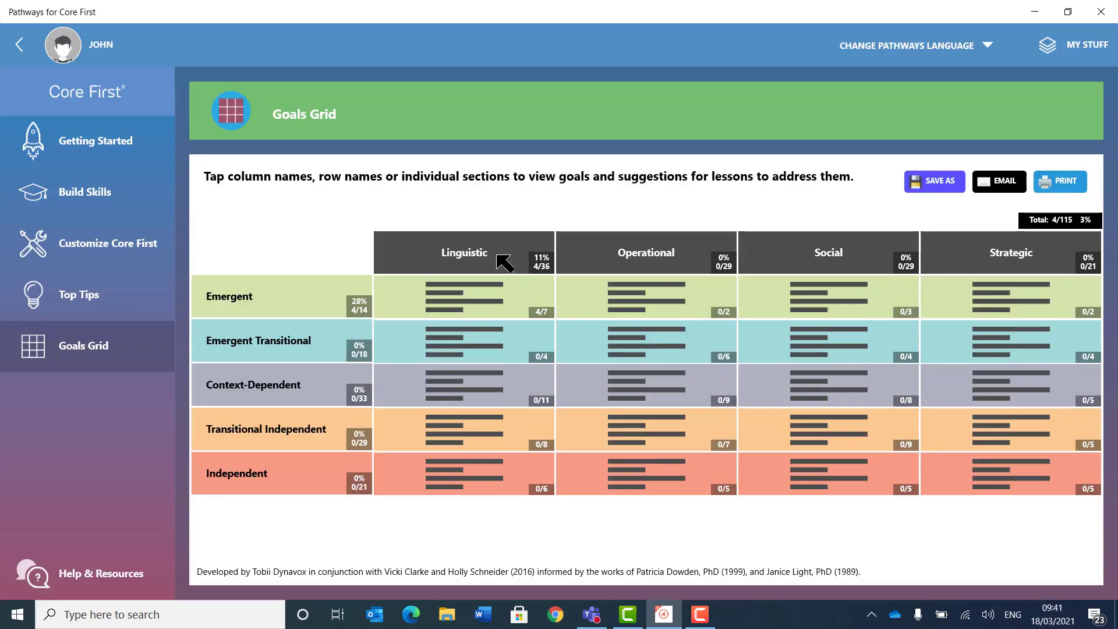
Step: Open the Linguistic goals in the Goals Grid and mark the joint attention goal as met
click(504, 262)
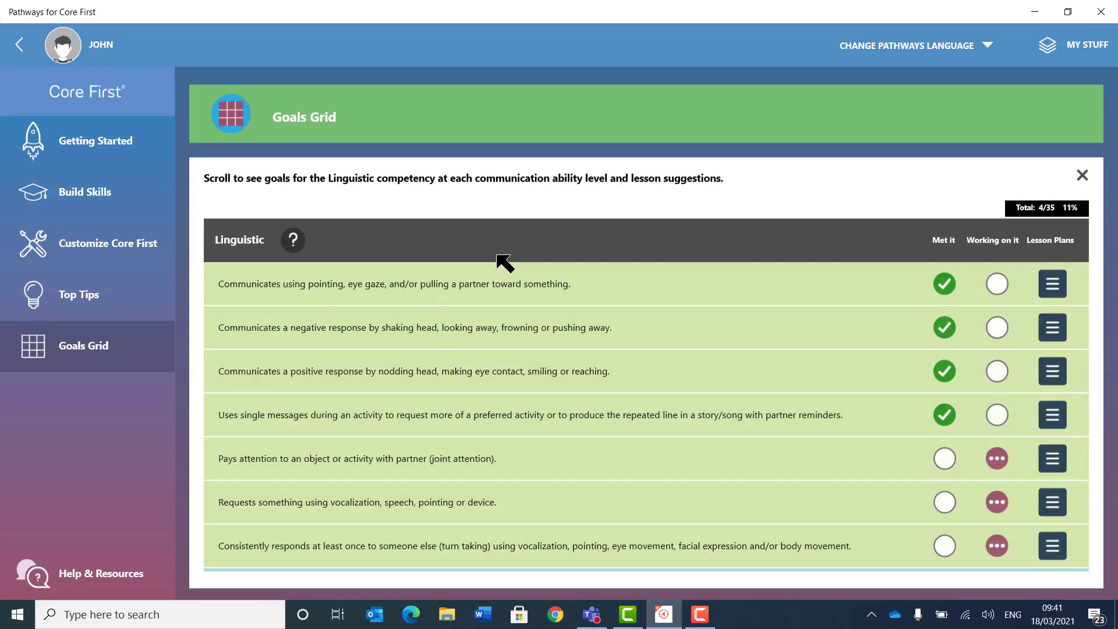
click(945, 456)
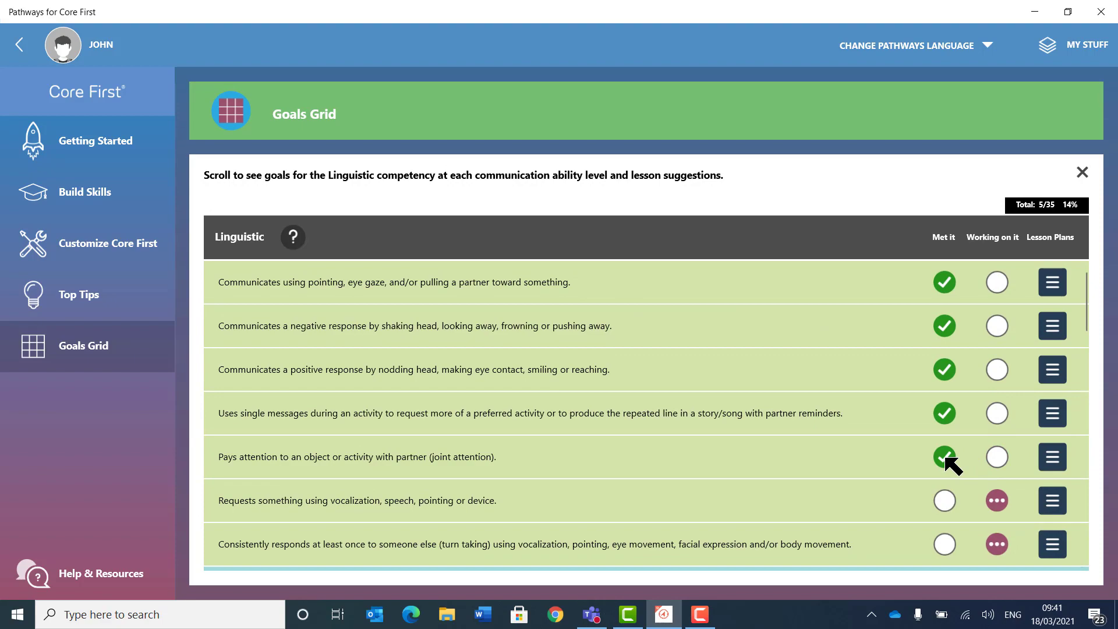